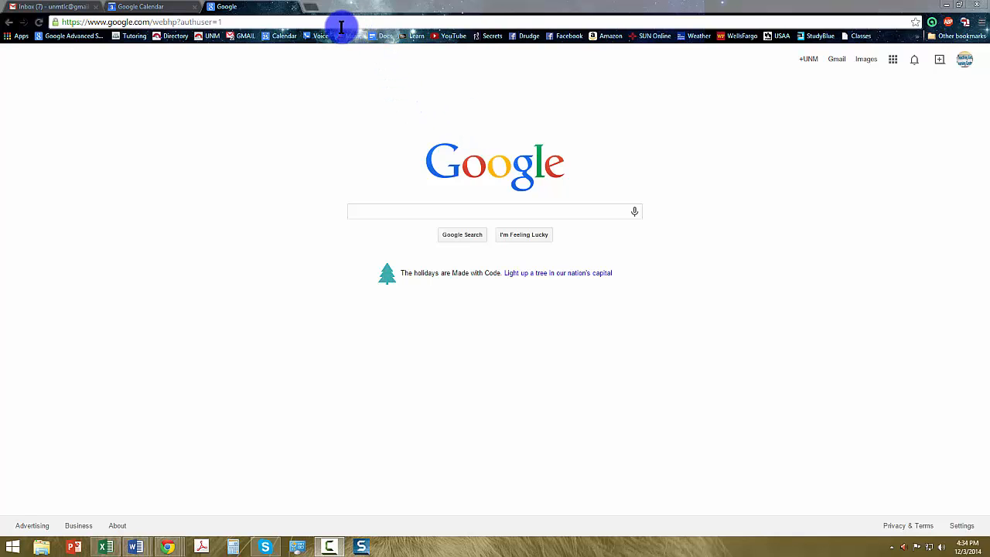
- Open a new browser tab with the address google.com/calendar entered
left_click(310, 7)
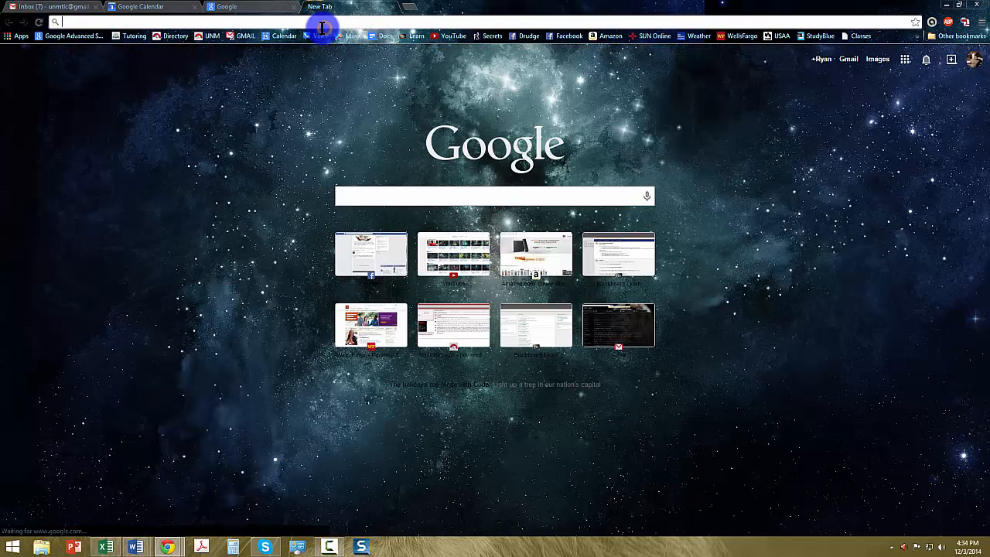
type("google")
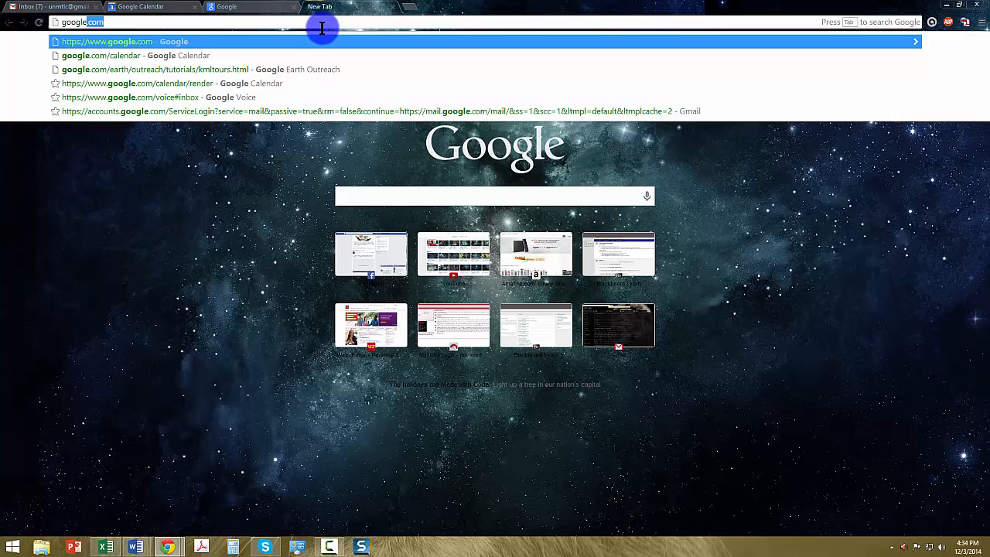
type(".com")
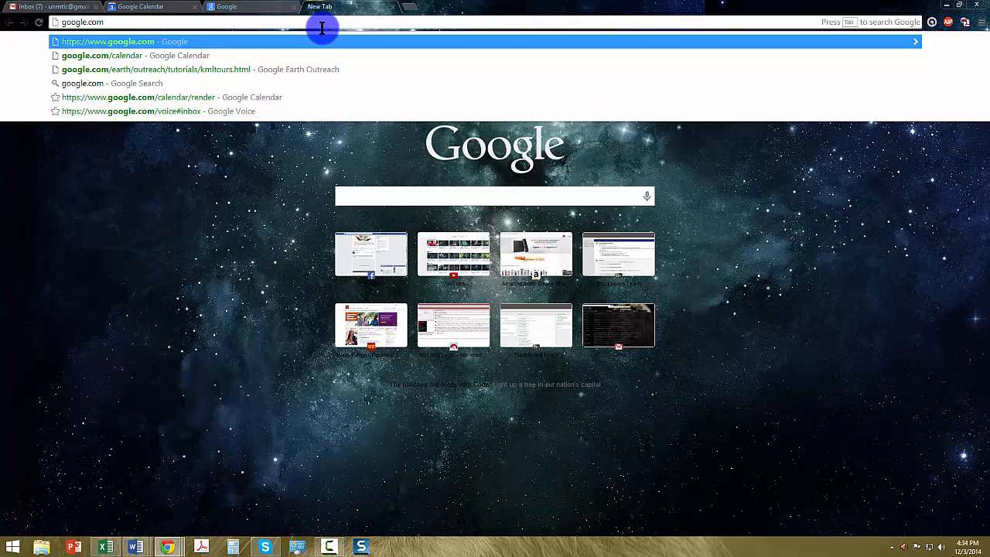
type("/cale")
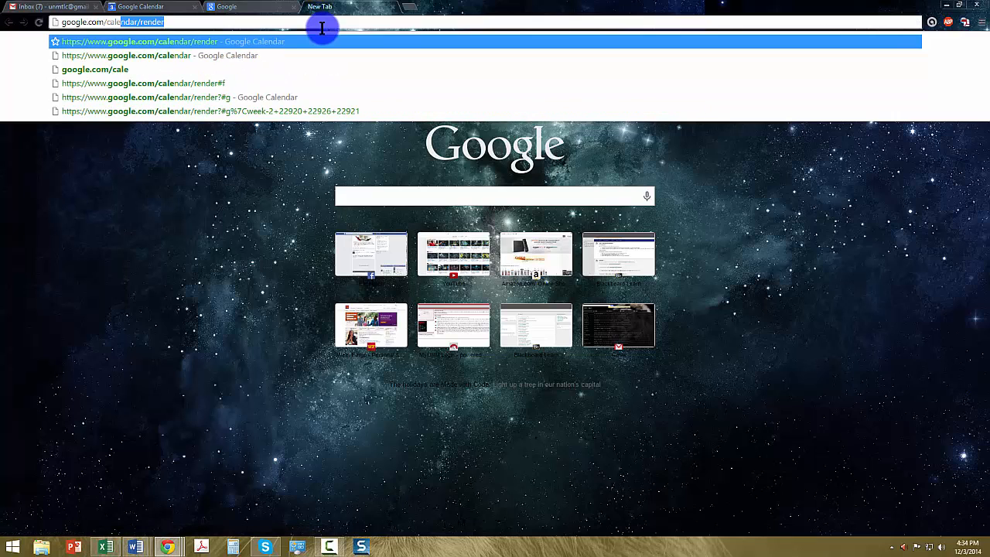
type("a")
key("BackSpace")
type("d")
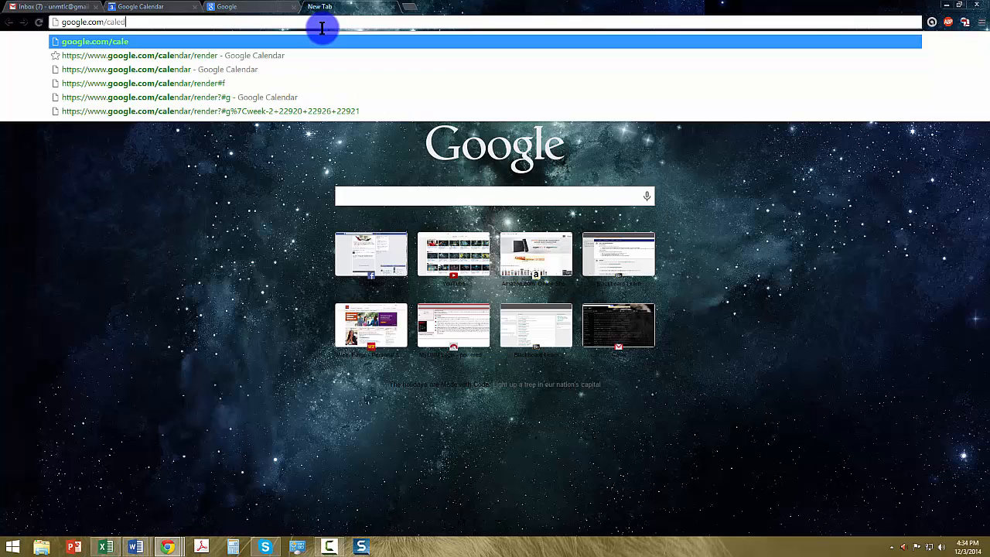
key("BackSpace")
type("ndar")
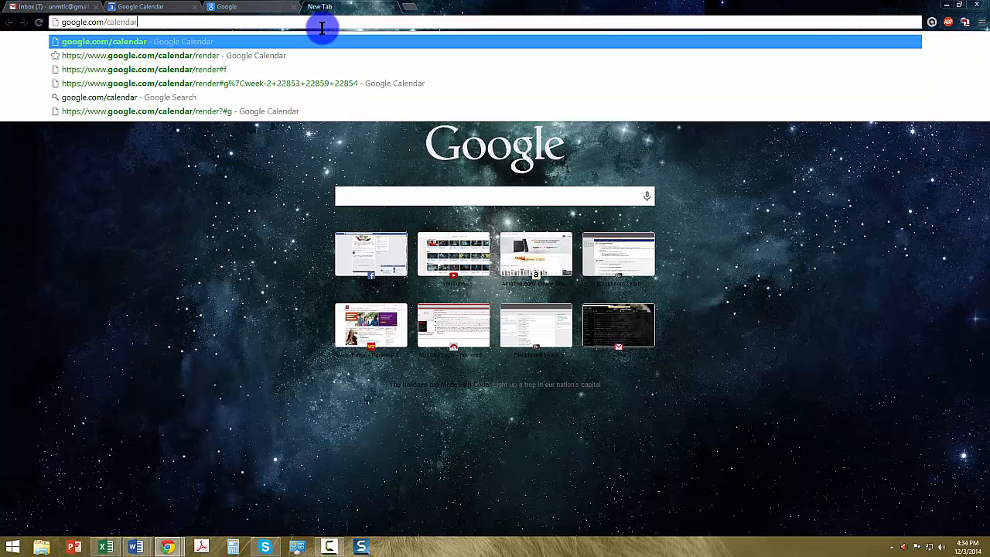
left_click(155, 7)
- Launch Google Calendar from the Google homepage's apps menu
left_click(267, 8)
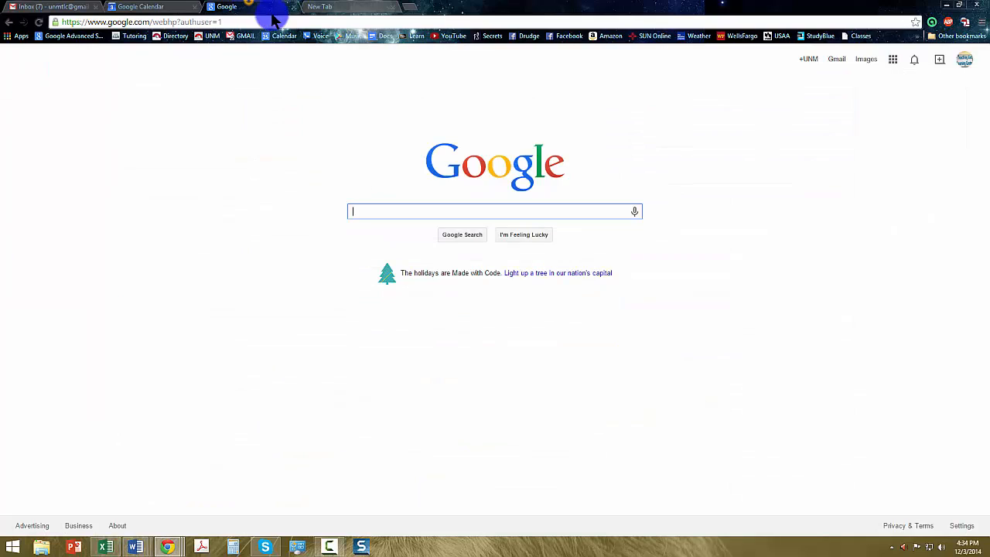
left_click(893, 61)
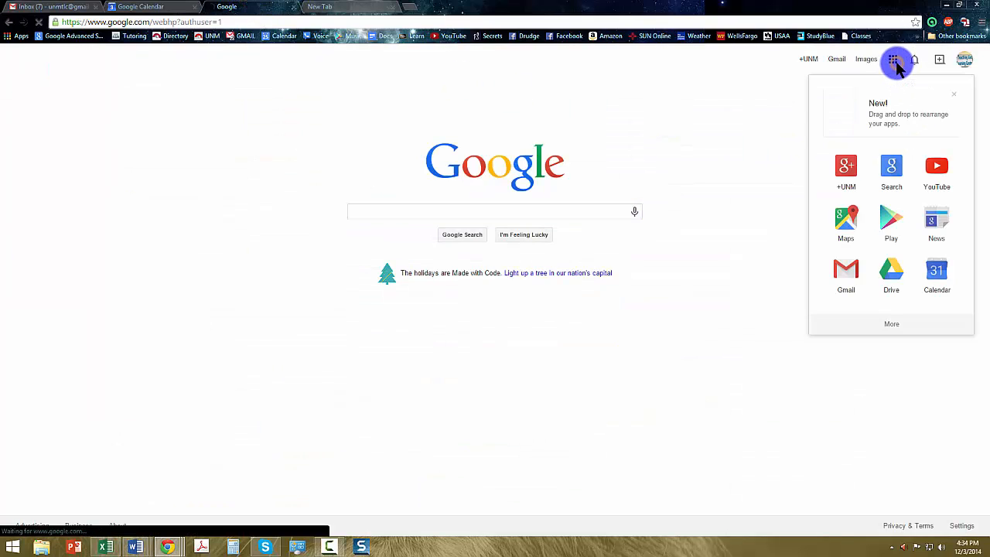
left_click(943, 285)
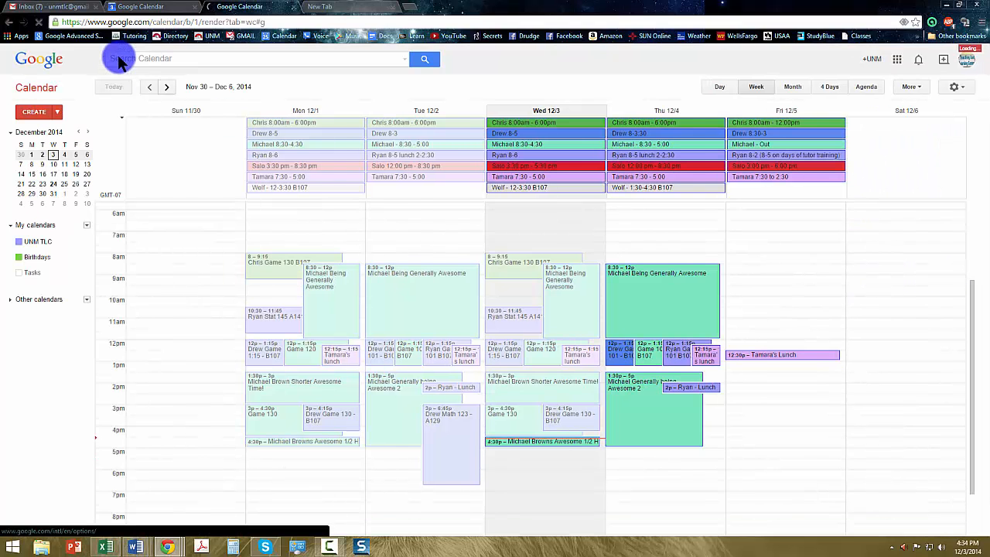
- Replace the Gmail inbox with Google Calendar via its apps menu, showing the Nov 30 – Dec 6 week
left_click(50, 6)
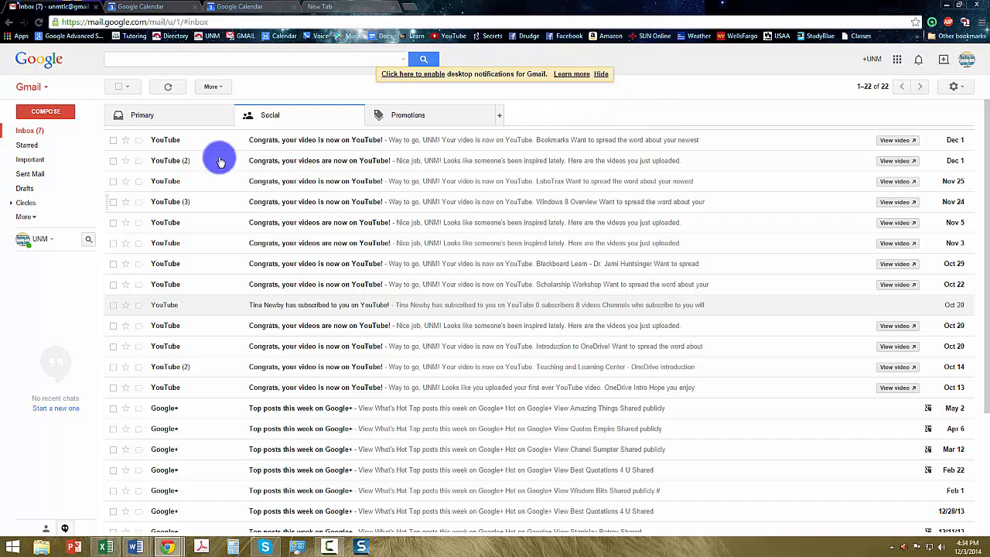
left_click(33, 131)
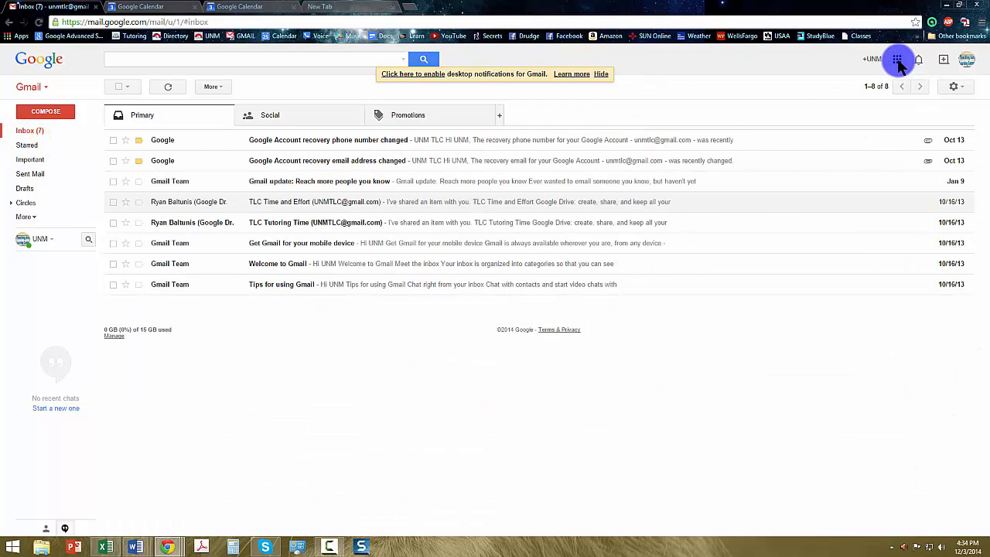
left_click(897, 61)
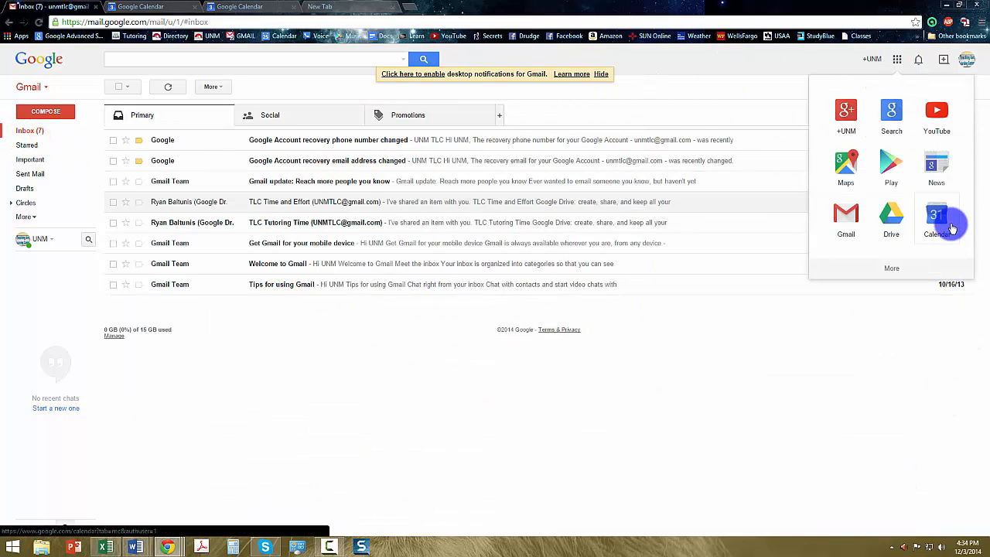
left_click(951, 225)
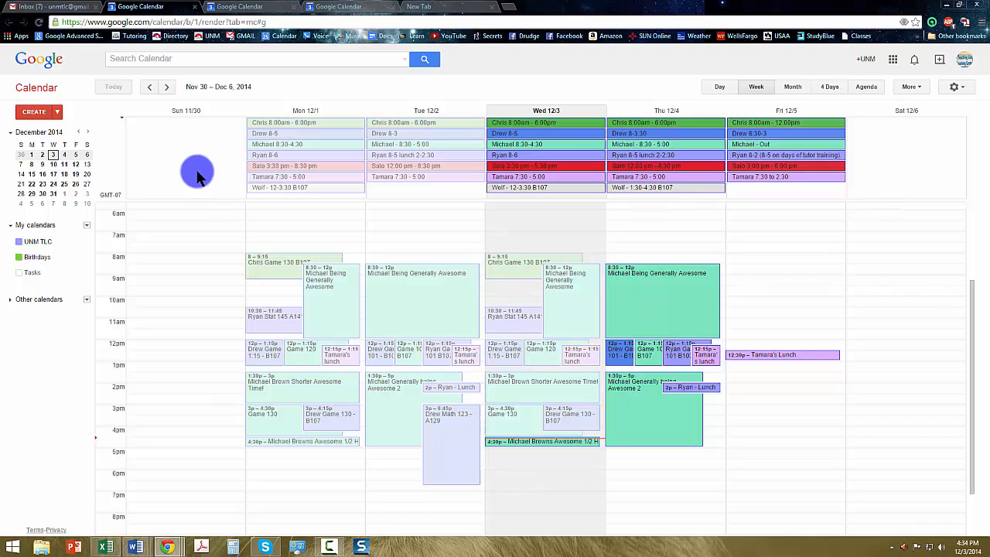
left_click(725, 90)
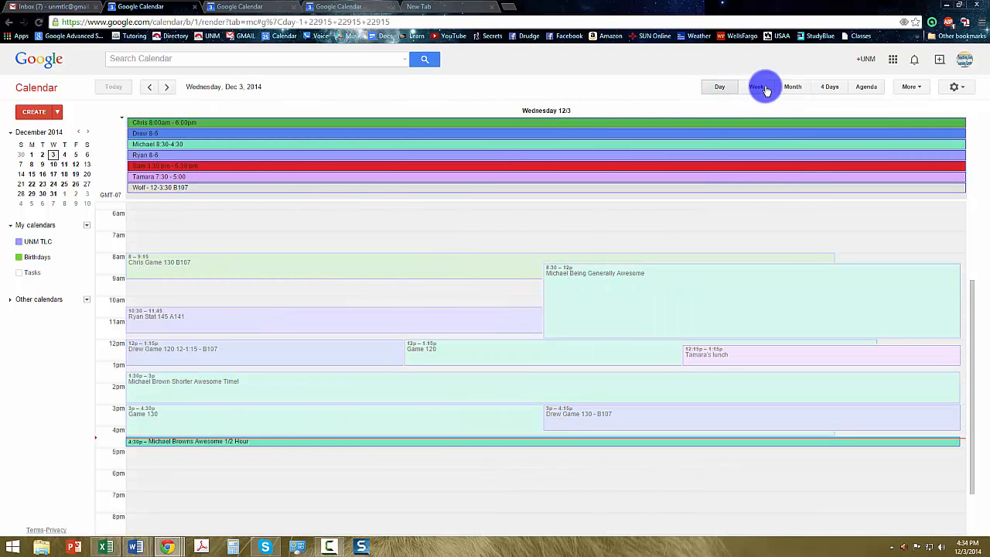
left_click(757, 89)
left_click(792, 87)
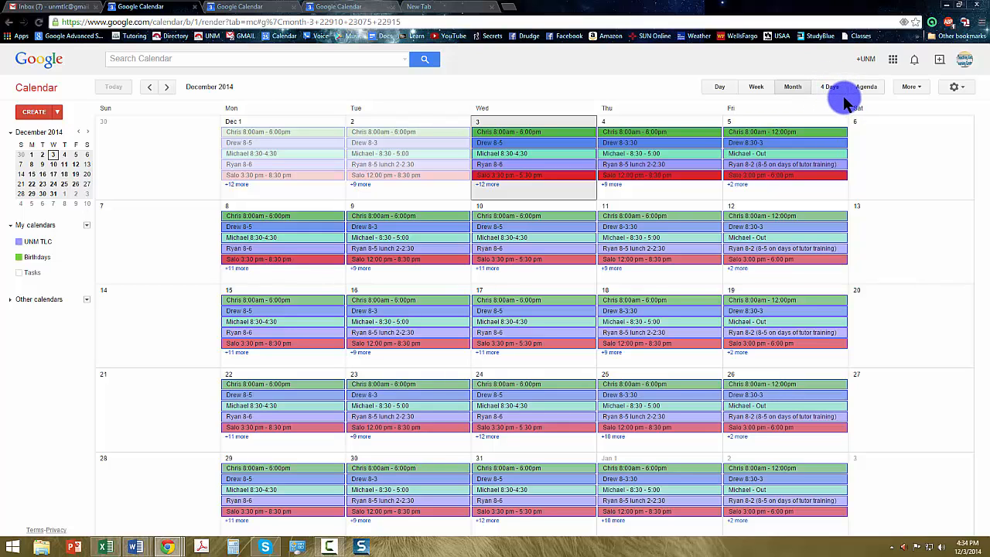
left_click(757, 88)
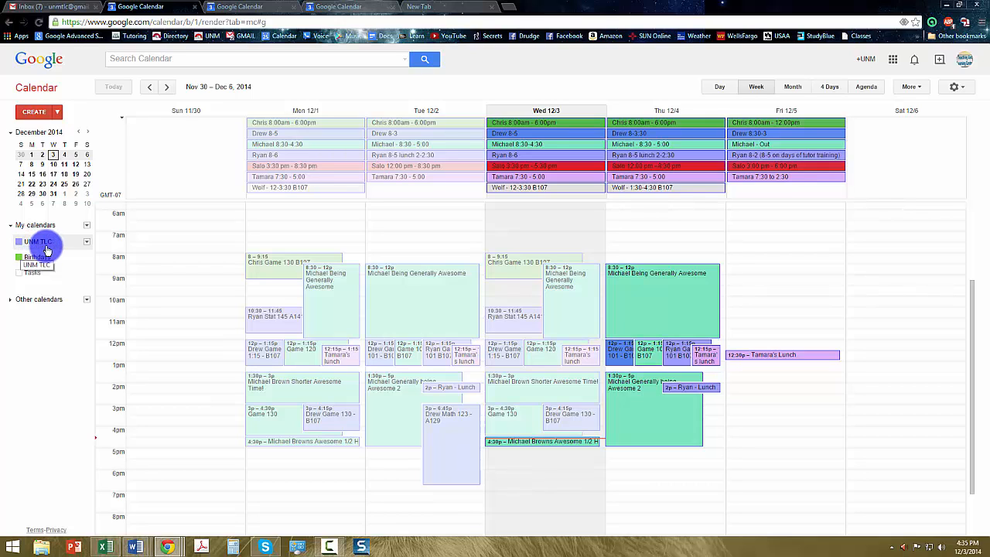
left_click(45, 242)
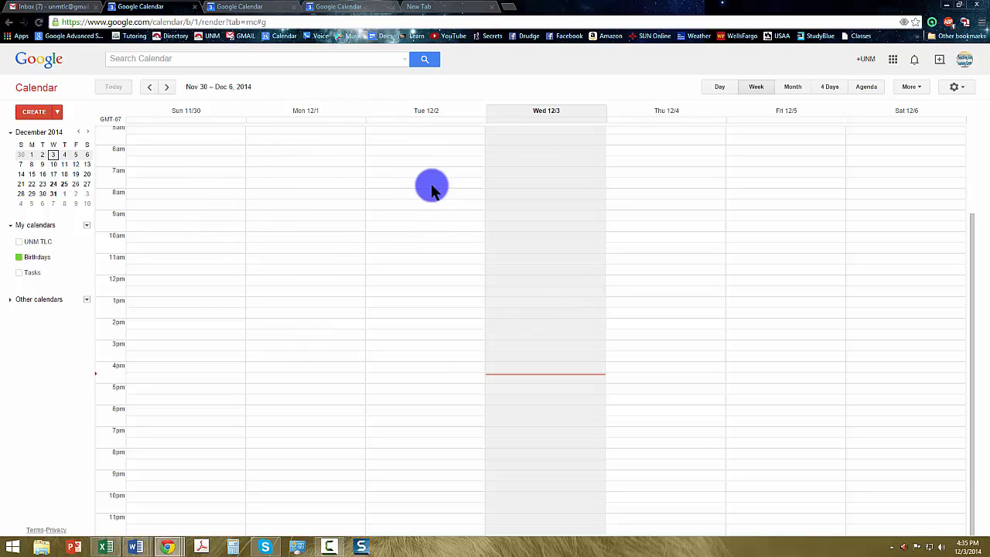
left_click(35, 242)
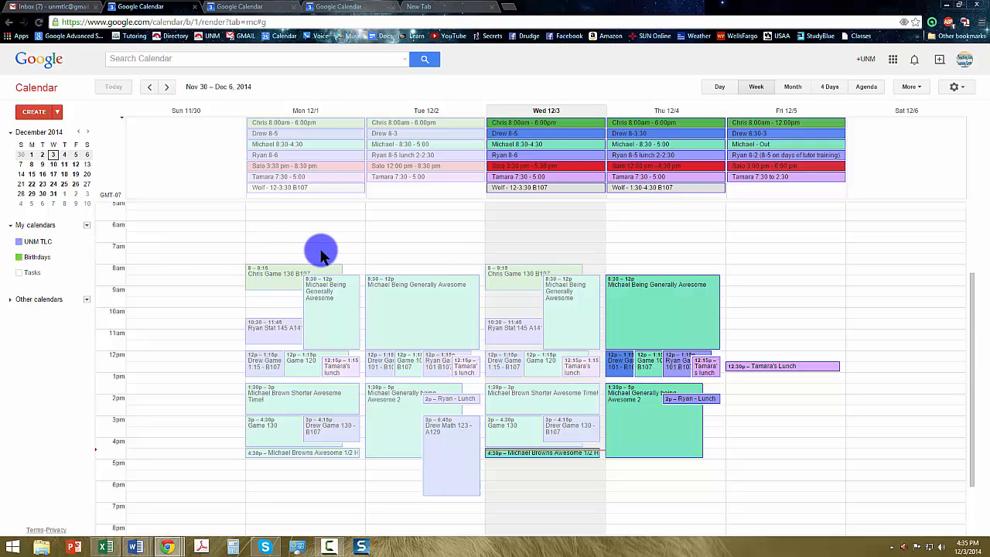
- Create a 'Meeting' event on Monday, Dec 1 from 10 to 11am
left_click(253, 308)
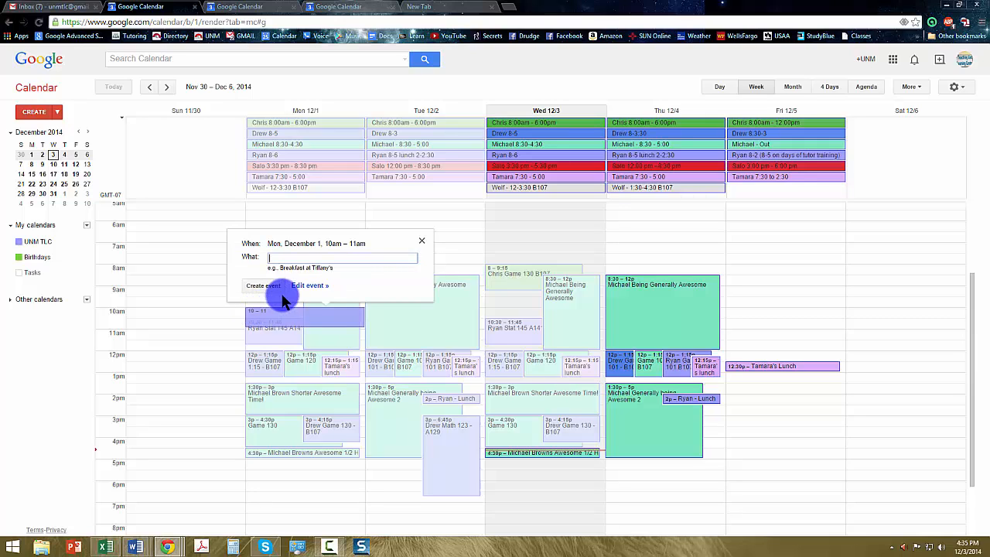
left_click(290, 260)
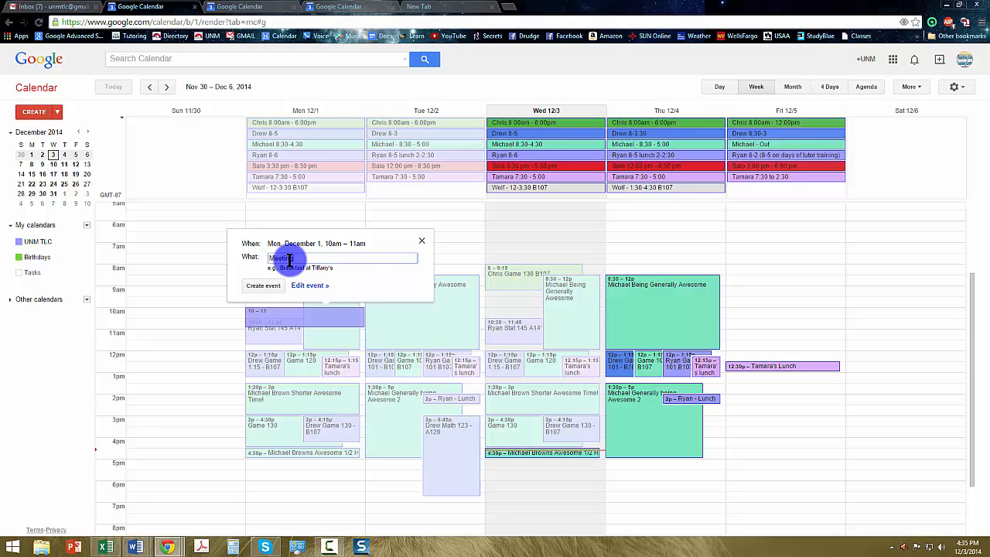
left_click(277, 291)
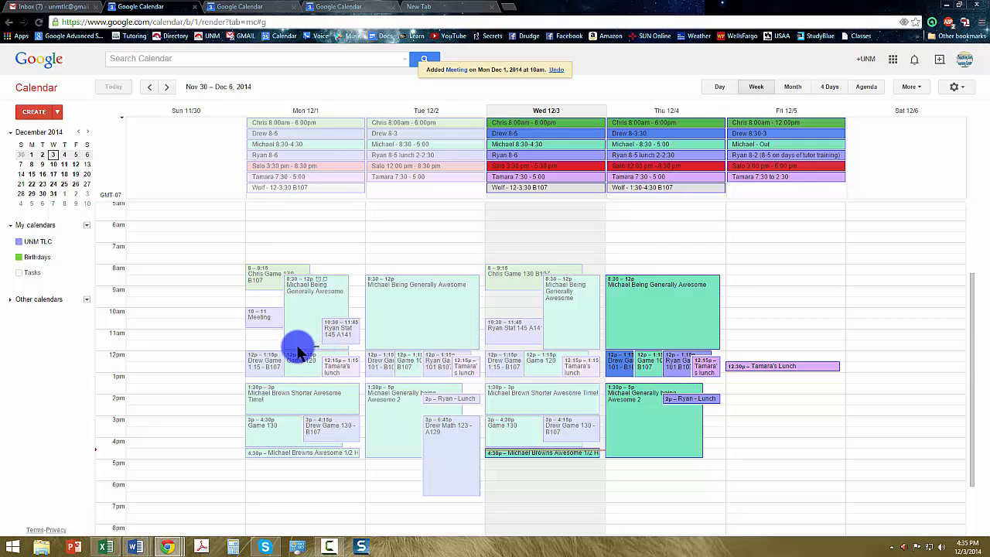
left_click(259, 296)
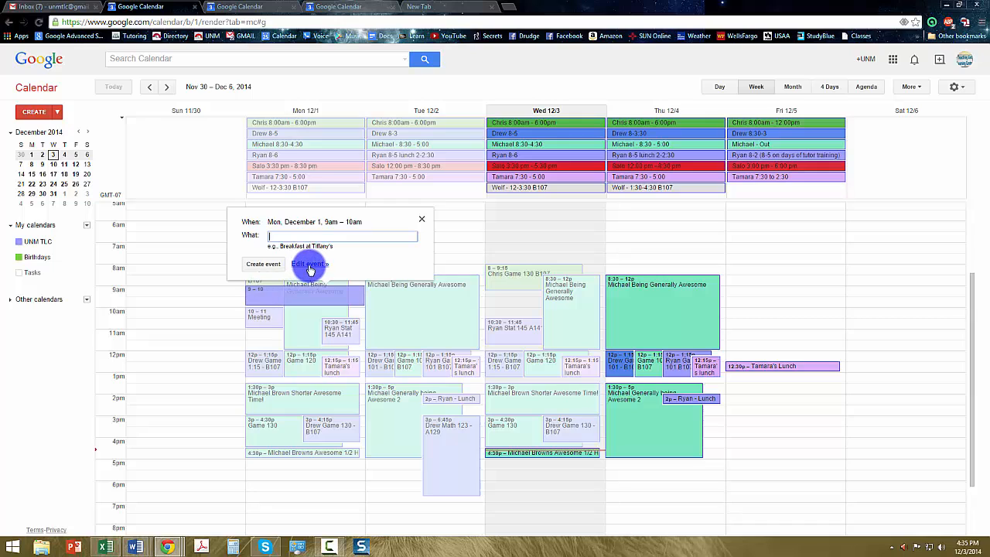
- Open the full editor for the new Monday 9am event and set its end time to 10:15am
left_click(309, 265)
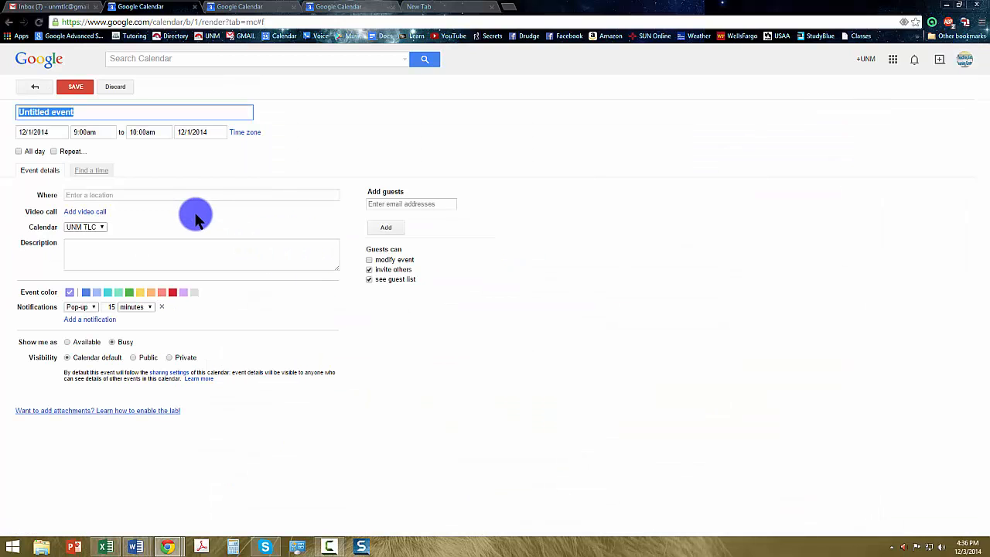
left_click(143, 132)
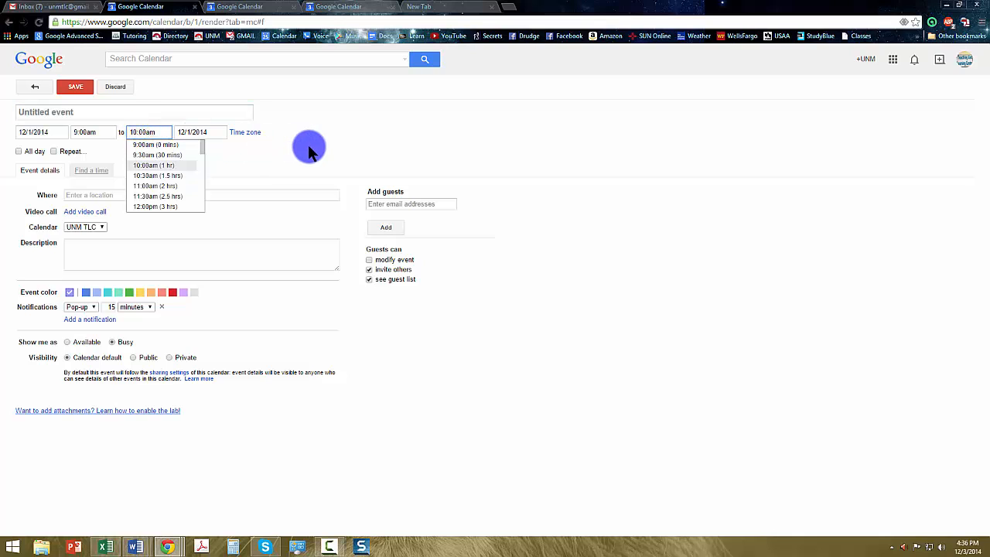
key("BackSpace")
key("BackSpace")
key("BackSpace")
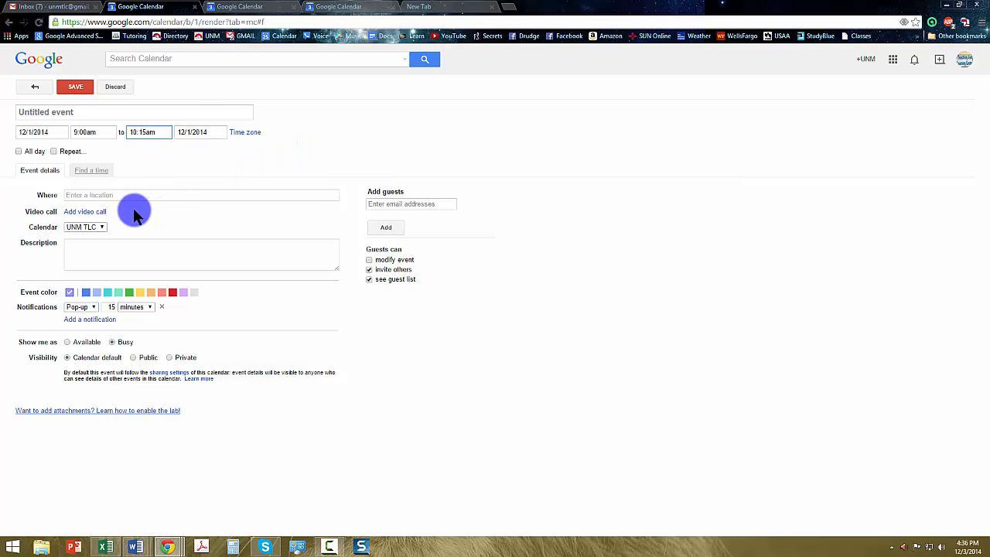
- Make the event repeat weekly on Monday and Wednesday with no end date
left_click(52, 151)
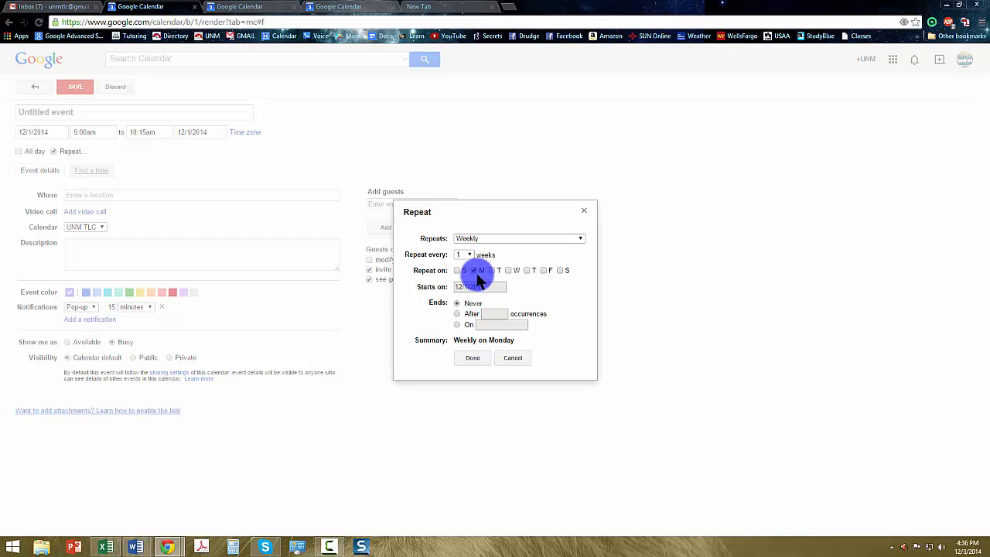
left_click(508, 269)
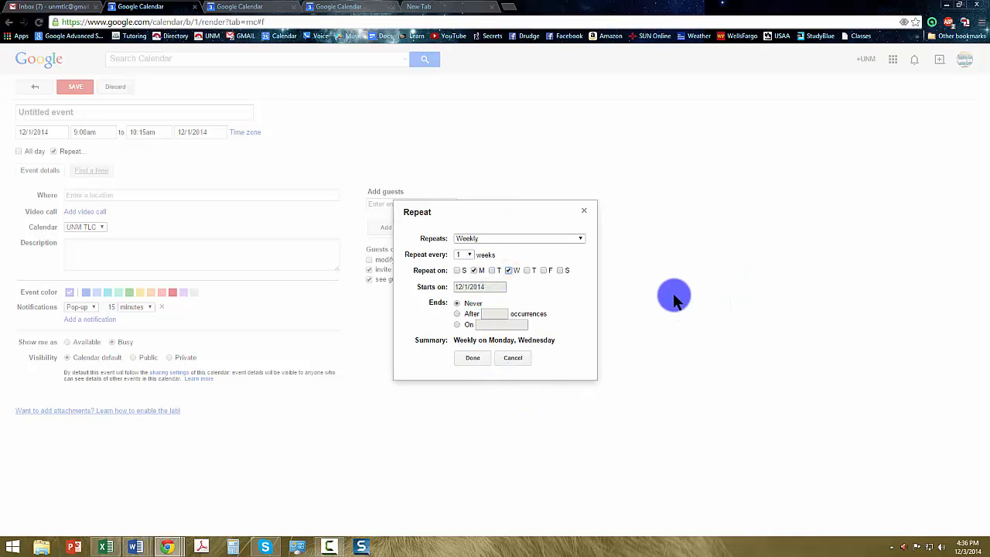
left_click(484, 359)
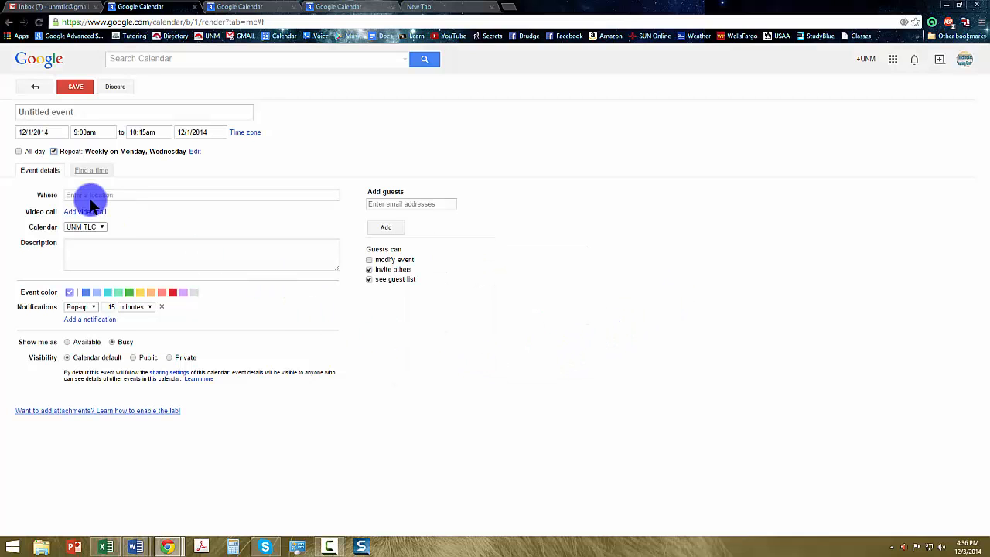
- Title the event 'Hist 101' and keep its reminder as a pop-up
left_click(54, 114)
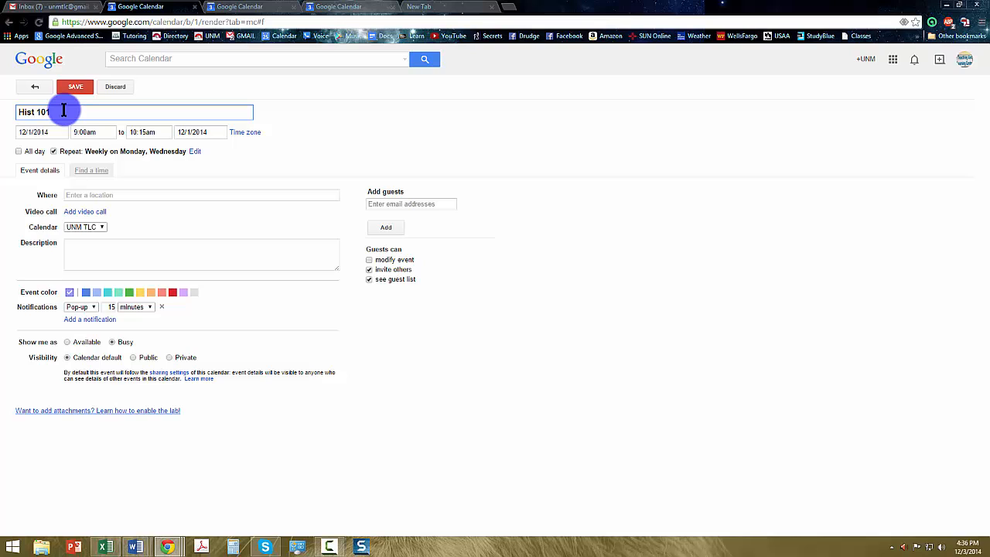
left_click(94, 308)
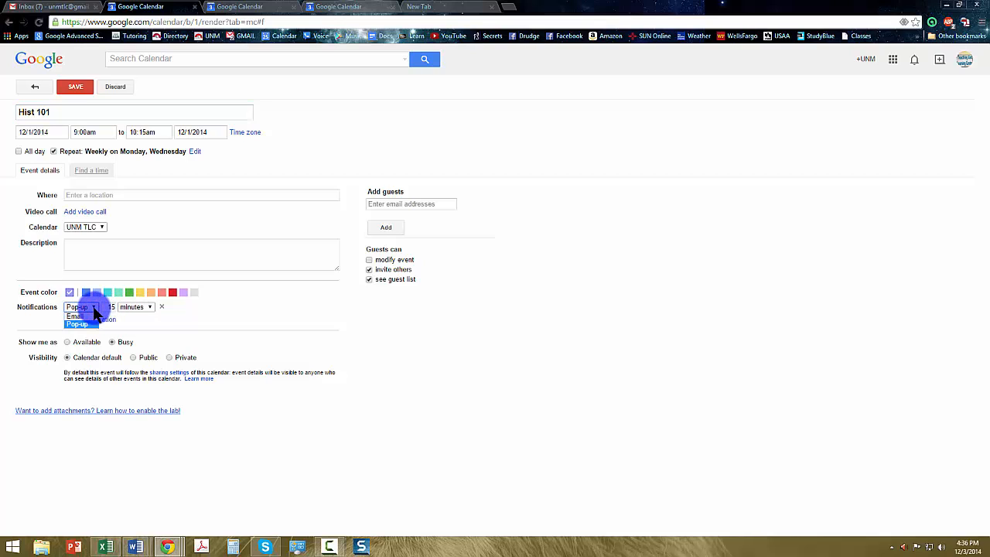
left_click(94, 310)
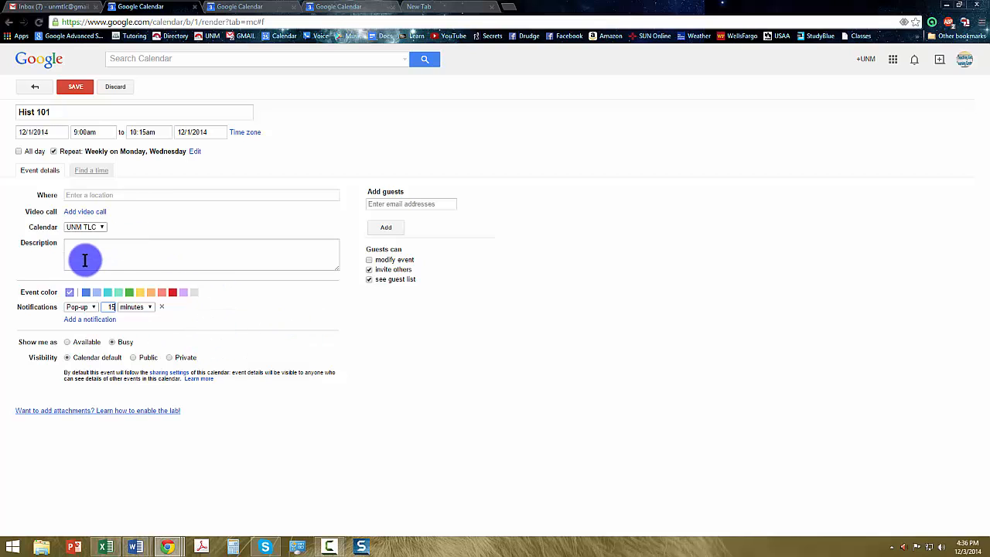
- Give the event a red colour and select the title text for editing
left_click(173, 293)
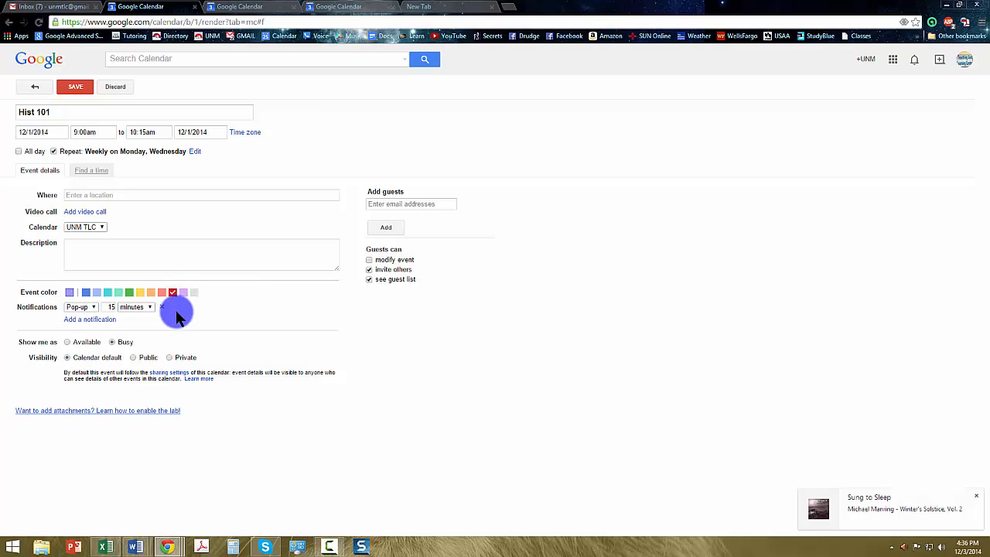
left_click(157, 256)
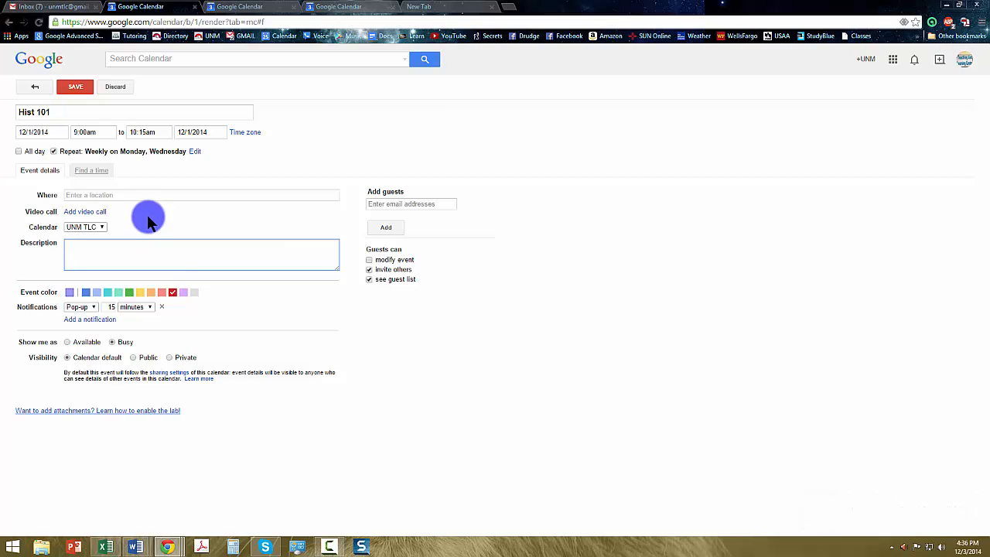
left_click_drag(66, 112, 21, 116)
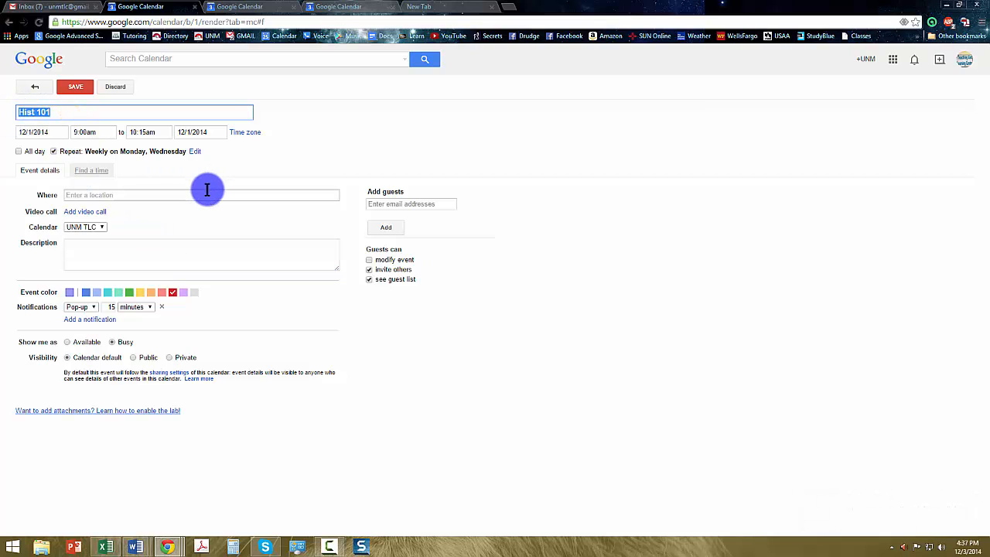
- Set the location to A131 and retitle the event 'Hist 101 - A131'
left_click(146, 198)
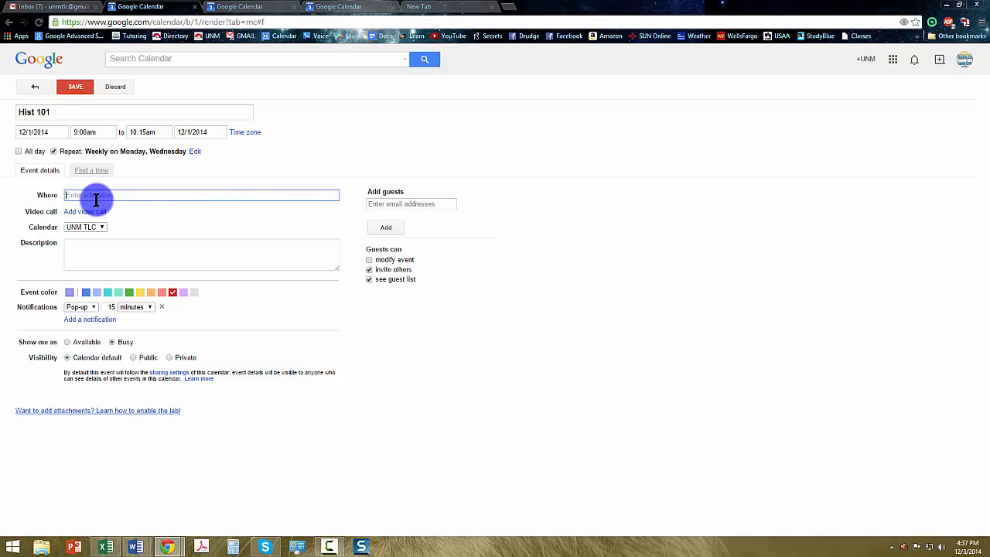
type("131")
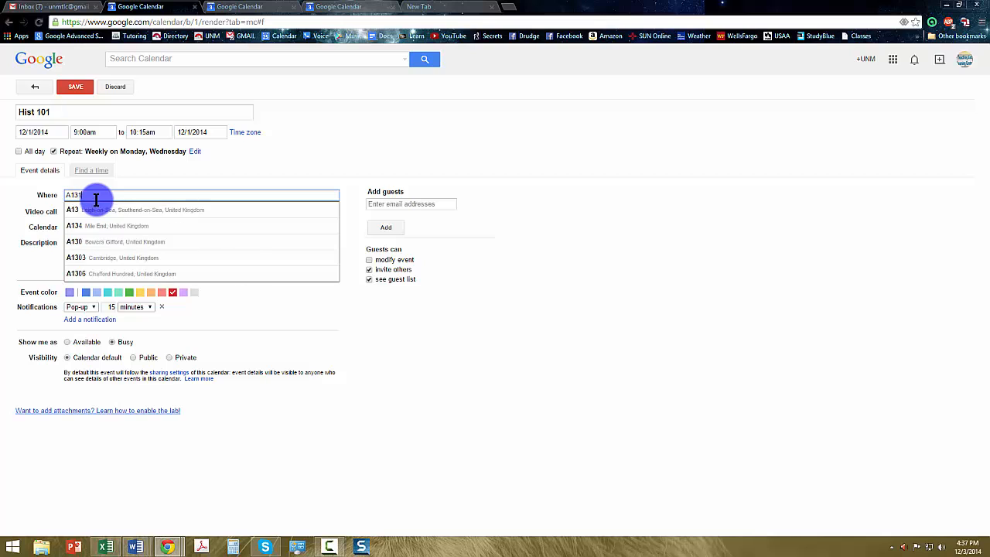
left_click(127, 113)
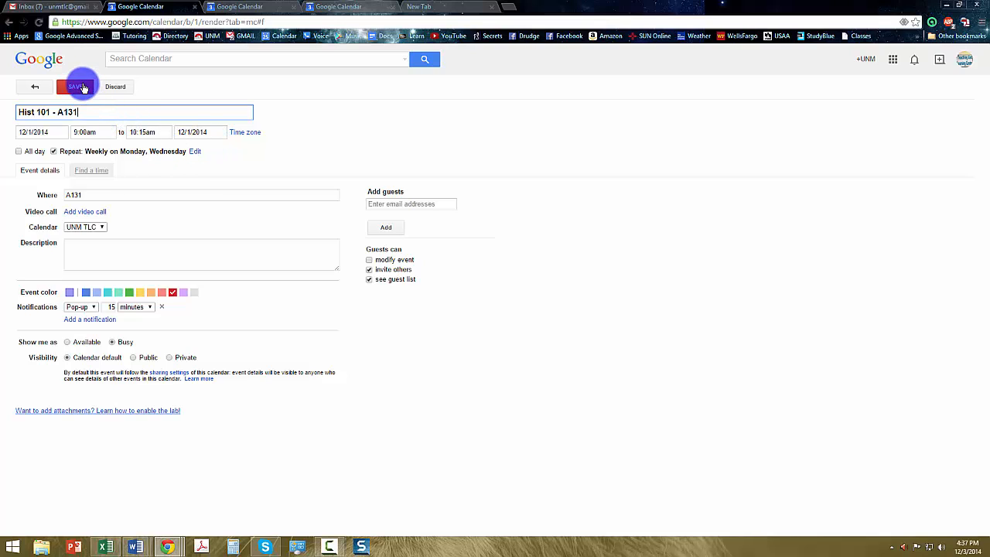
- Save the class, check its repeats week by week into January 2015, then return to today
left_click(81, 96)
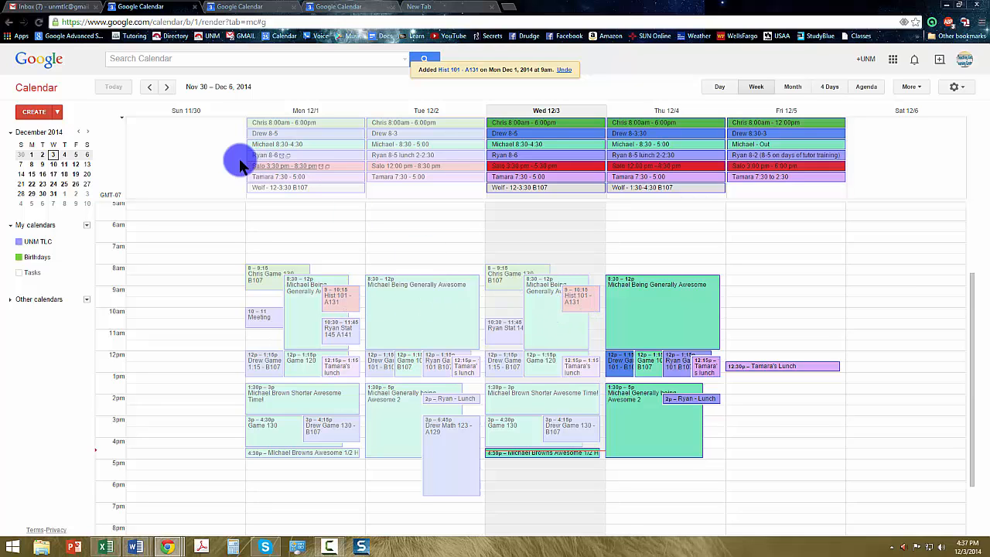
left_click(170, 87)
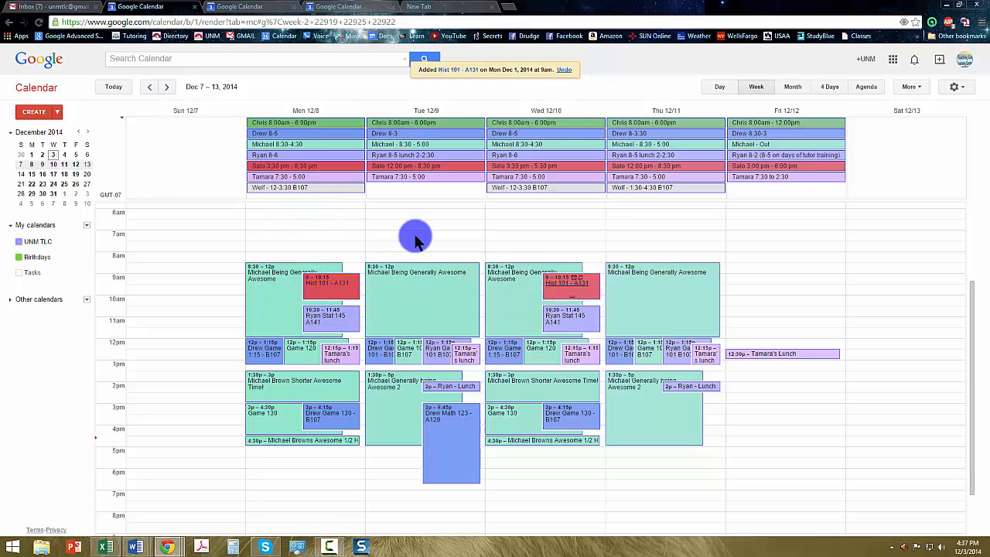
left_click(170, 87)
left_click(170, 88)
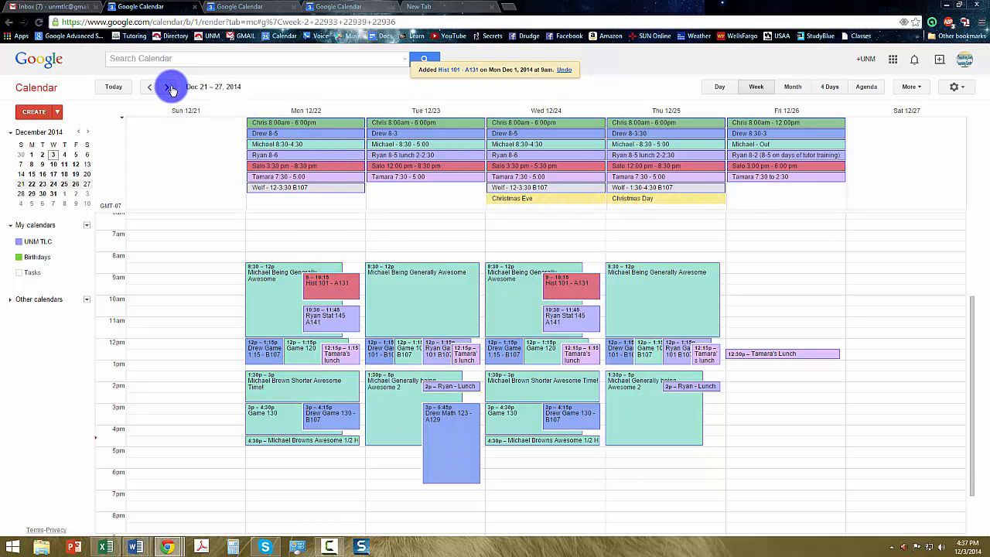
left_click(170, 87)
left_click(170, 88)
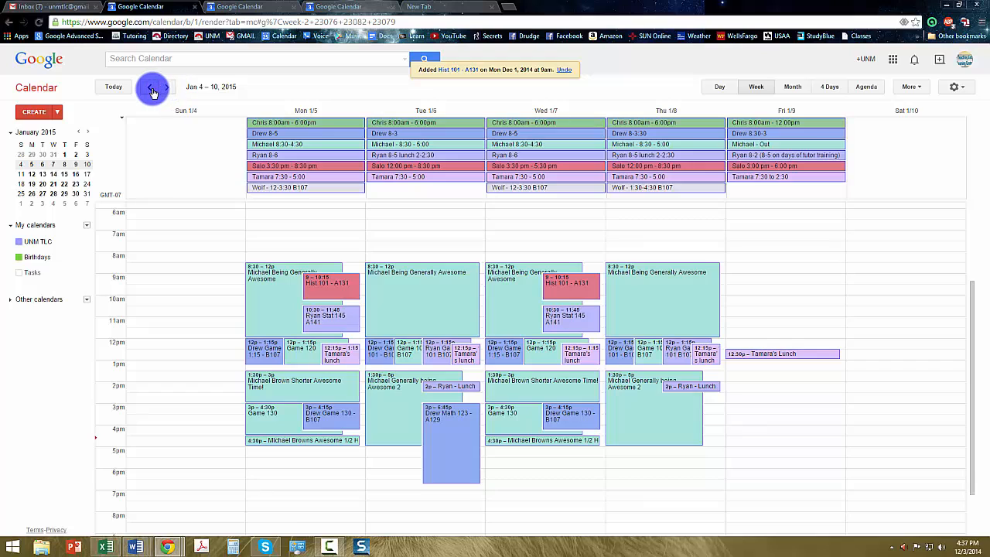
left_click(111, 89)
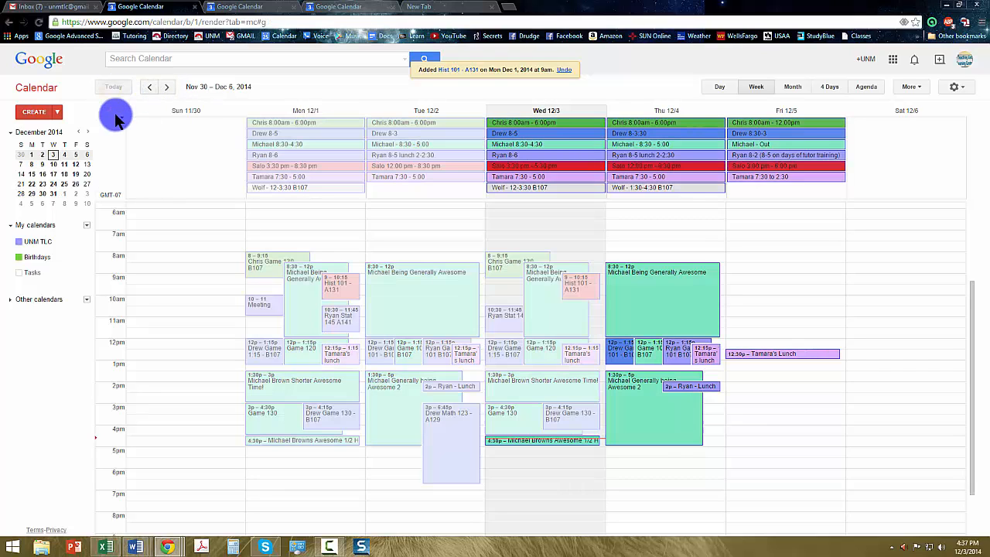
left_click(87, 244)
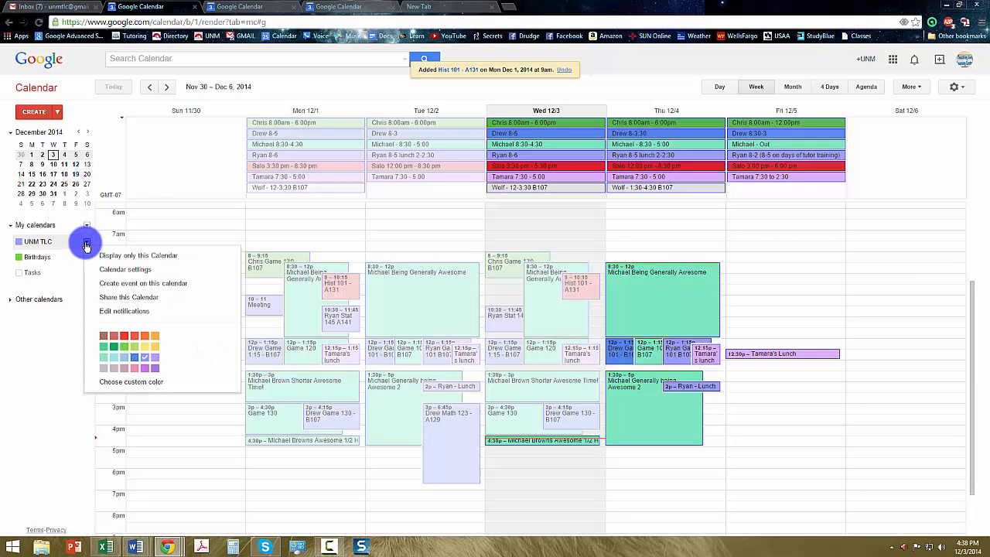
left_click(133, 301)
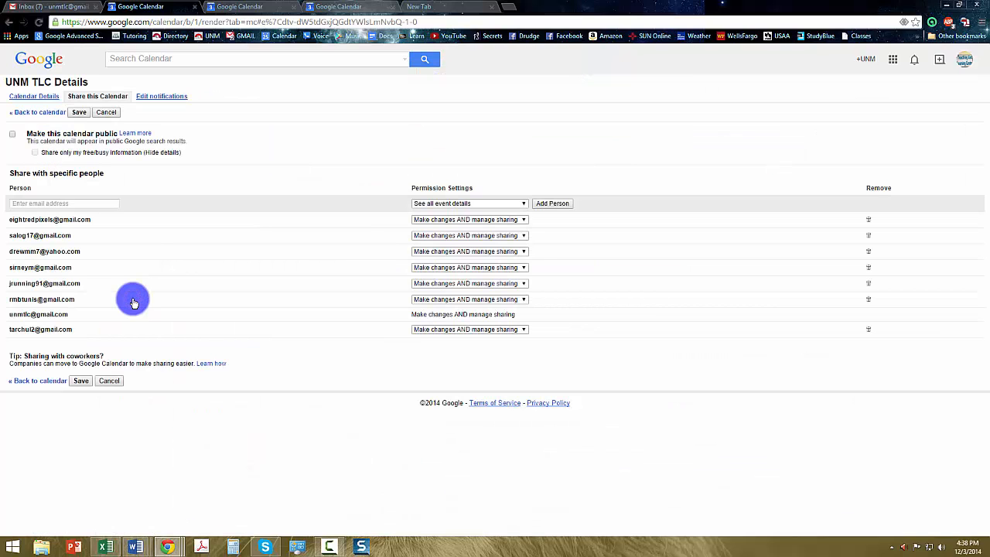
left_click(87, 203)
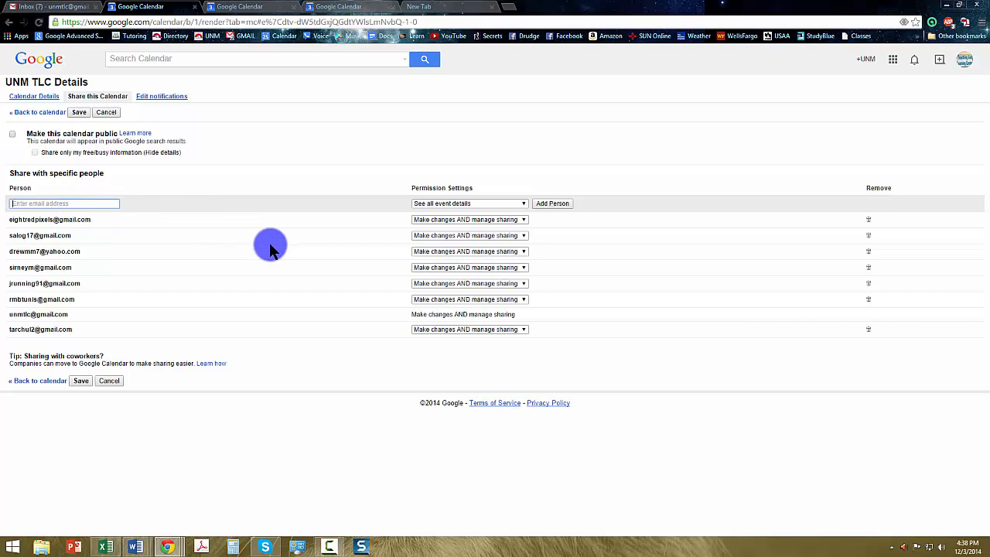
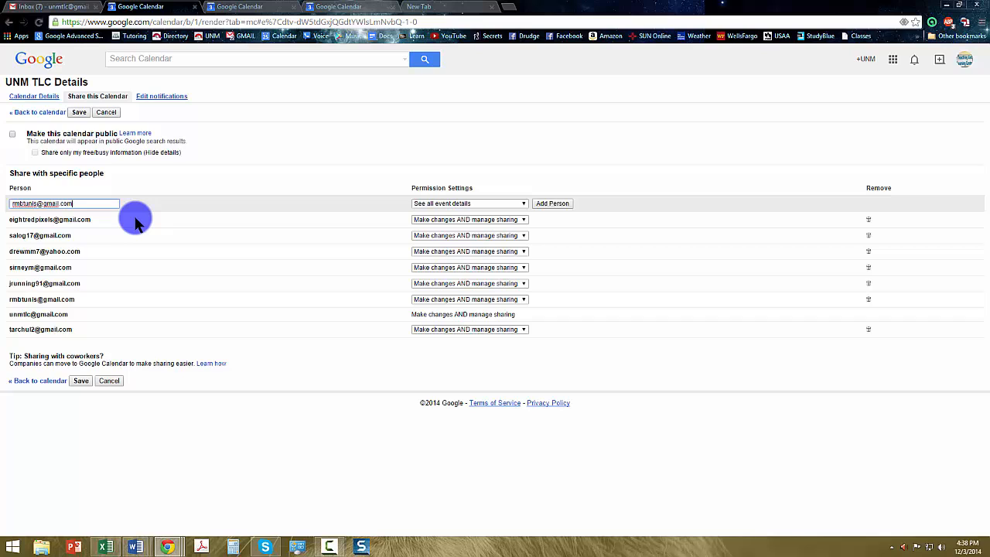
left_click(480, 204)
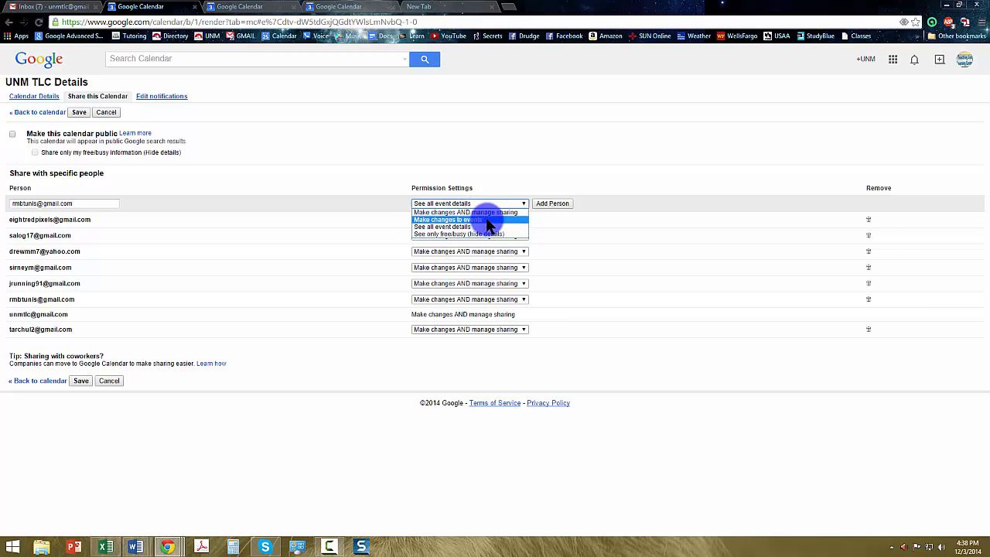
left_click(537, 153)
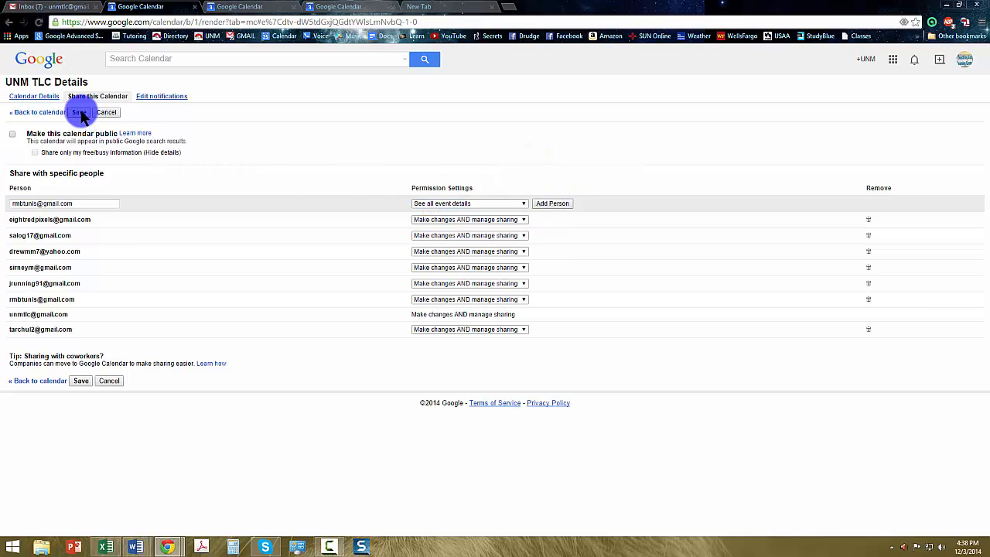
left_click(105, 112)
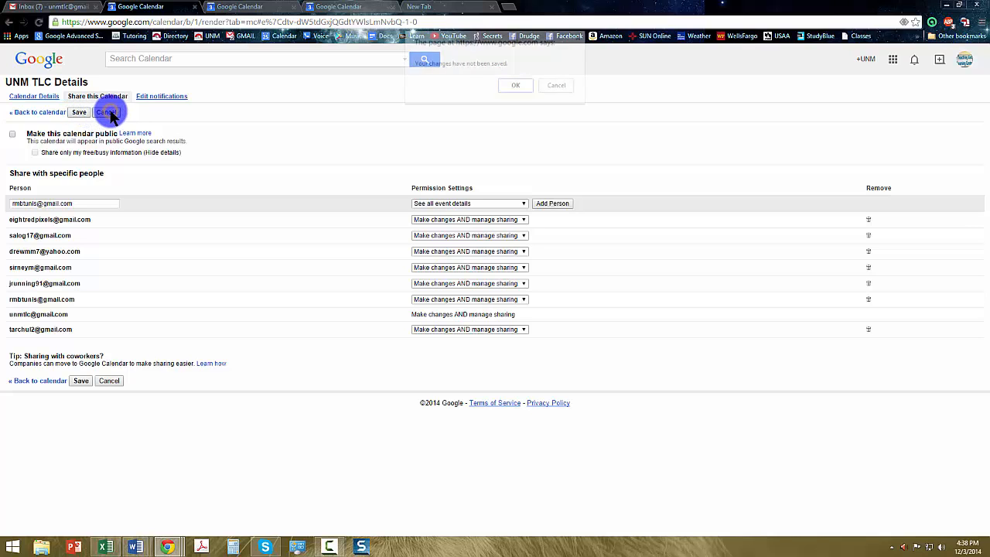
left_click(516, 86)
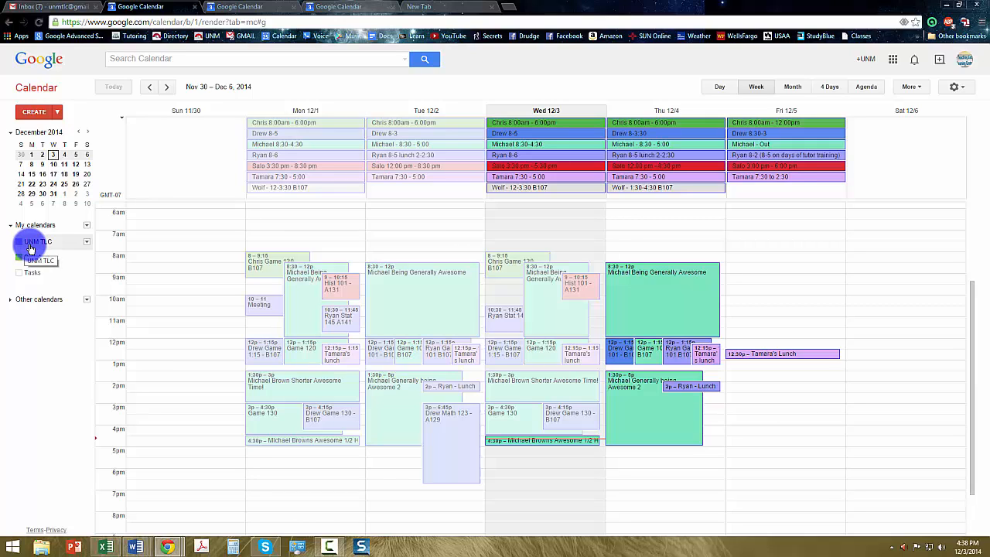
- Change the UNM TLC calendar's colour to the yellow-orange swatch
left_click(86, 244)
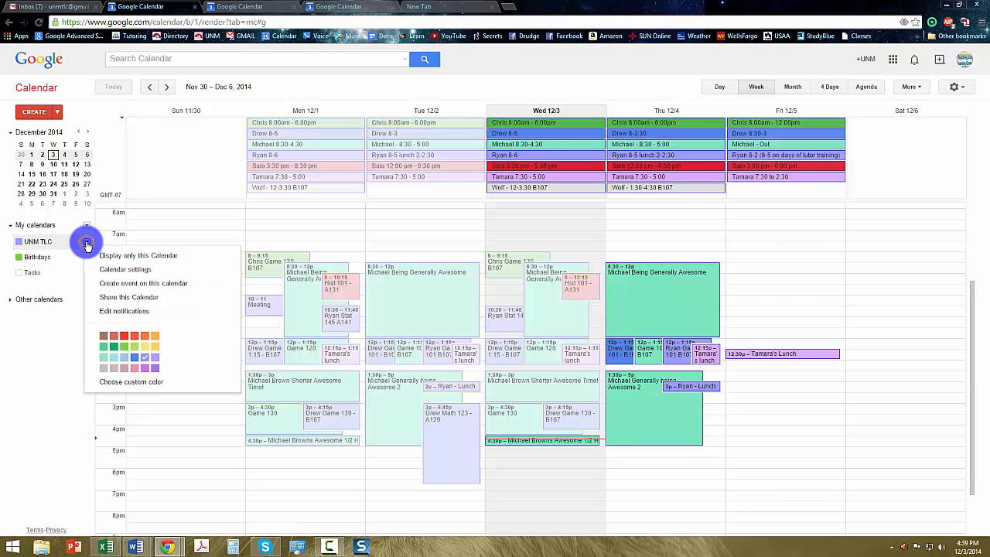
left_click(157, 350)
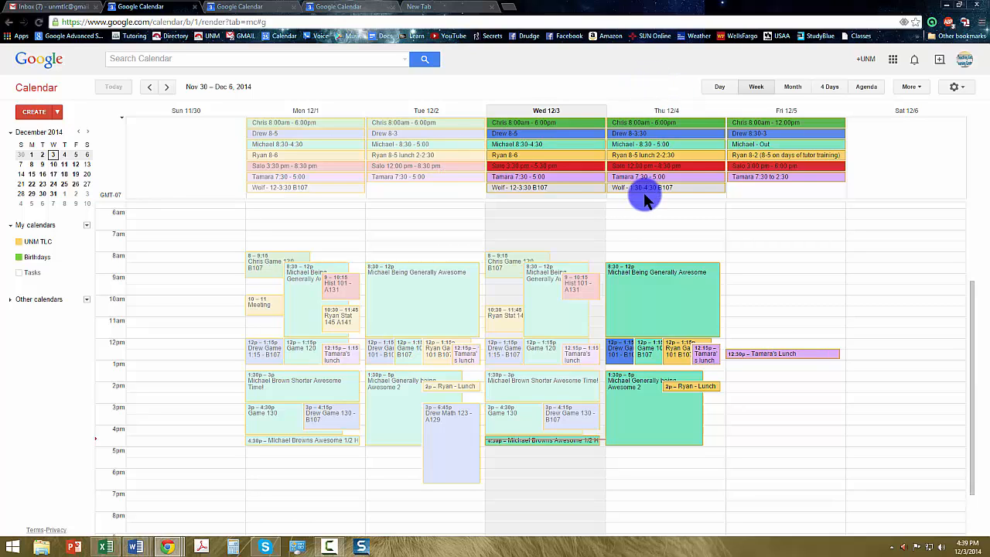
- In the calendar settings, make weeks start on Monday
left_click(958, 90)
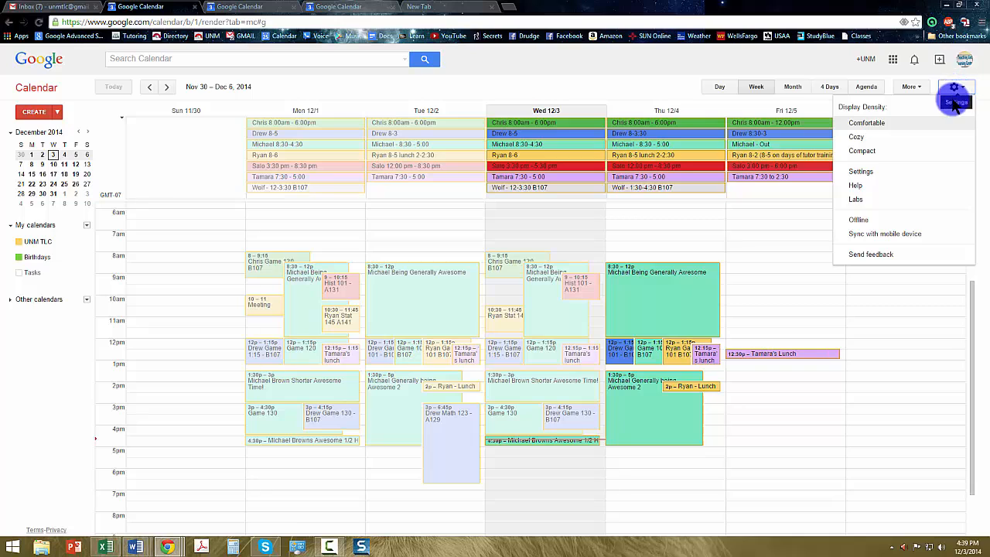
left_click(893, 177)
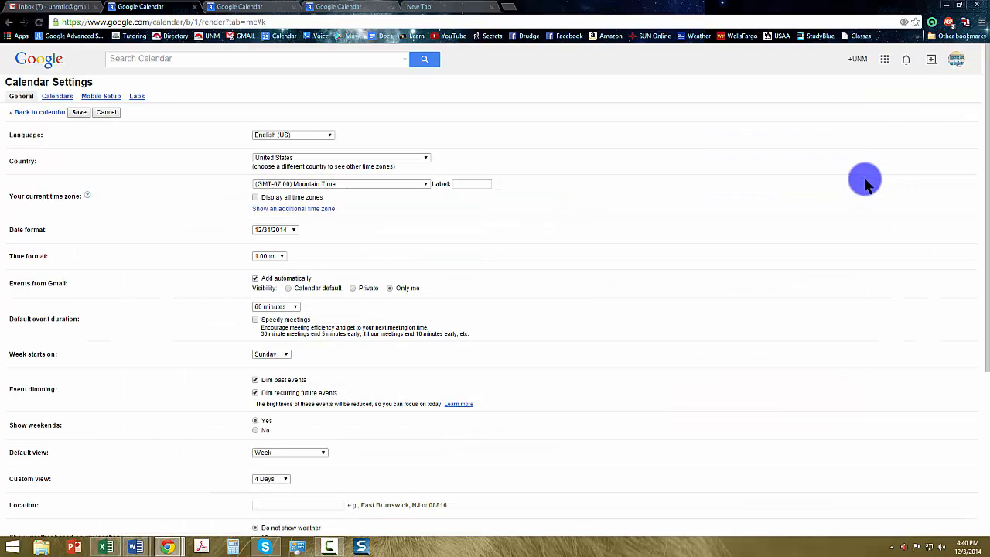
scroll(201, 460, "down", 2)
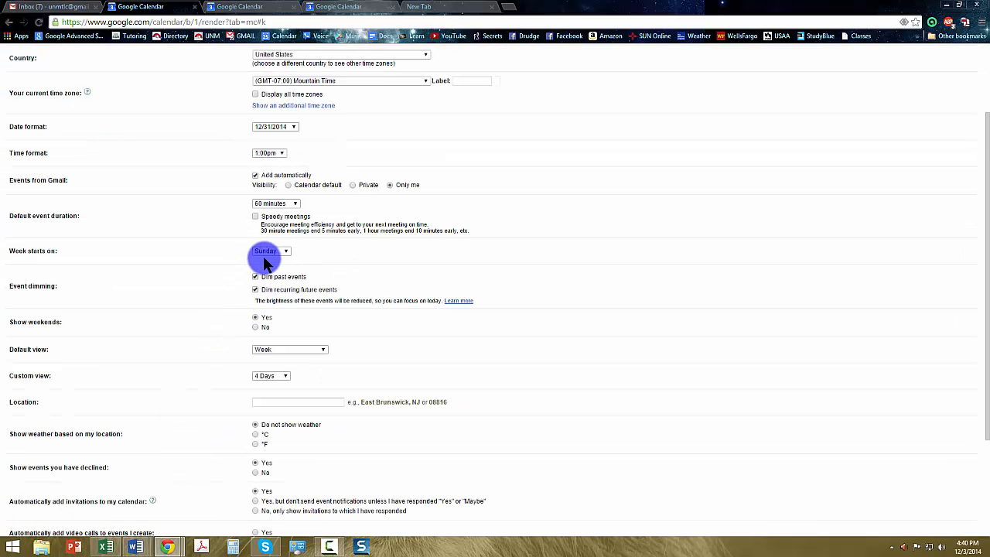
left_click(266, 255)
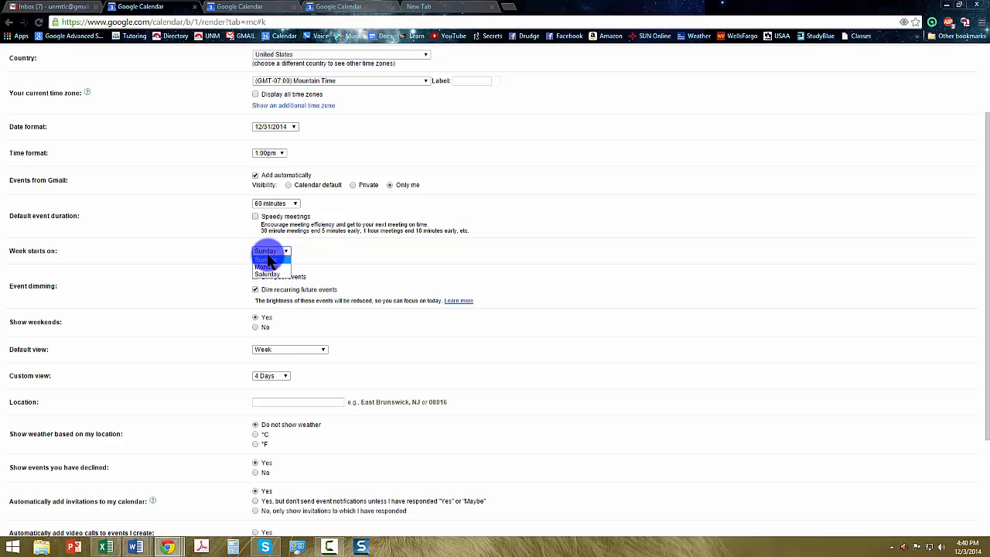
left_click(272, 266)
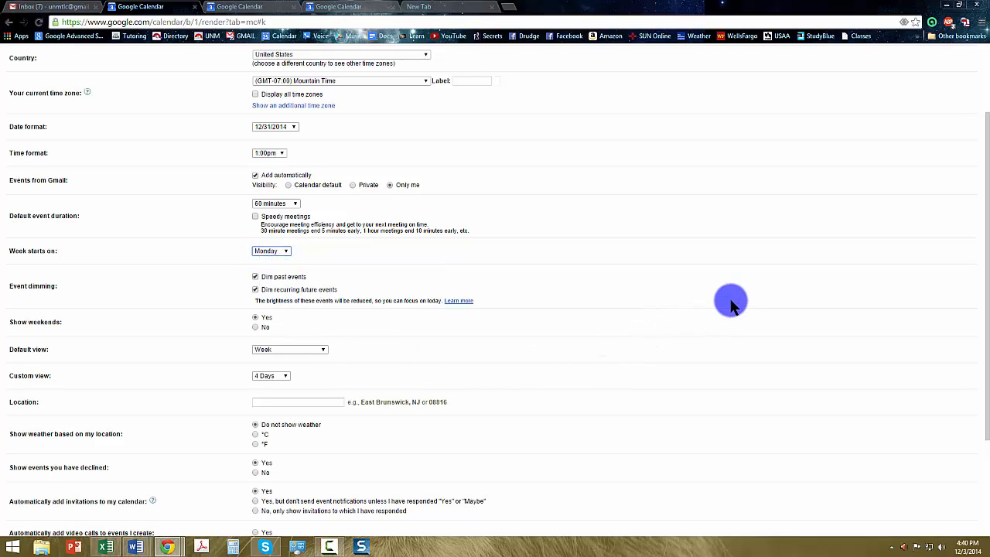
- Show weather in °F, enter the location's ZIP code, and save the settings
scroll(394, 368, "down", 1)
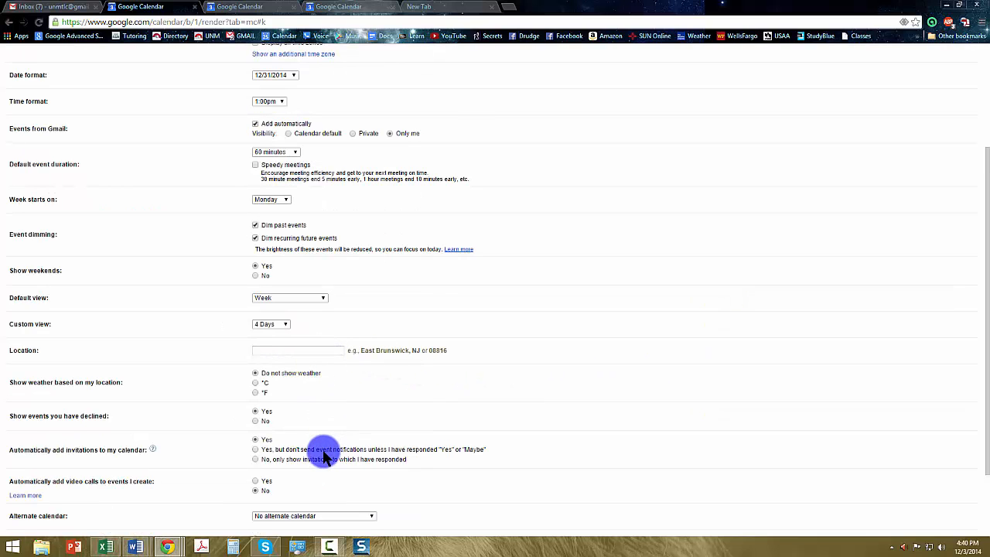
scroll(324, 448, "down", 1)
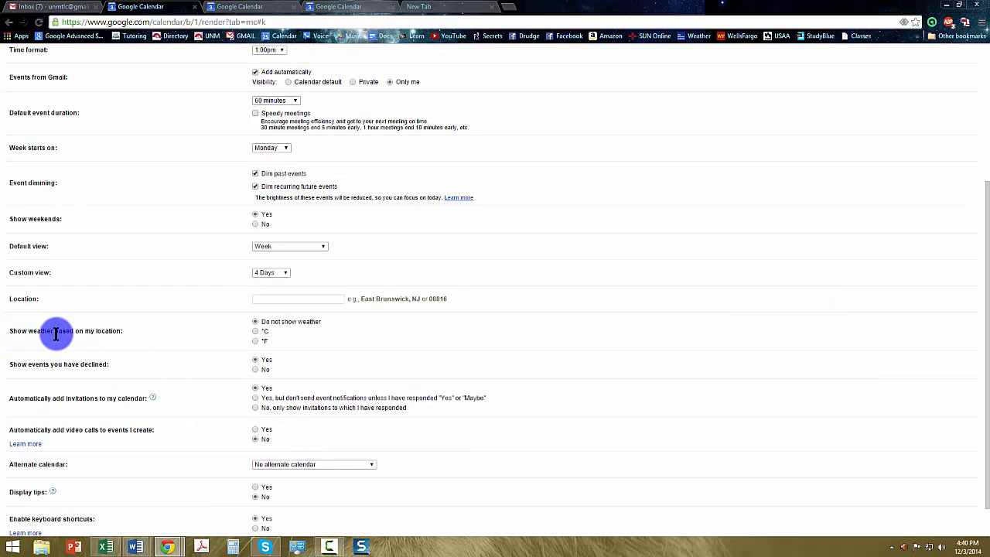
left_click(254, 342)
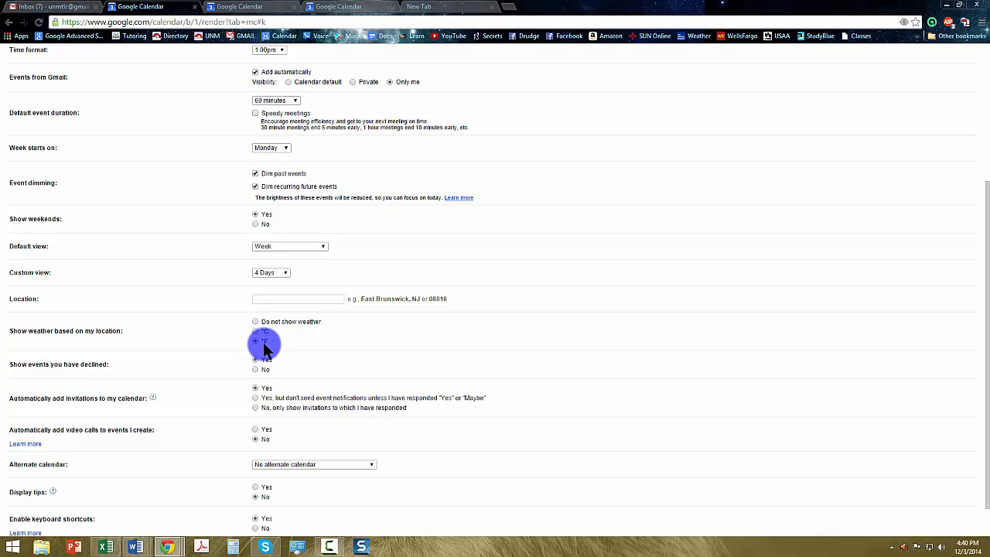
scroll(402, 346, "down", 1)
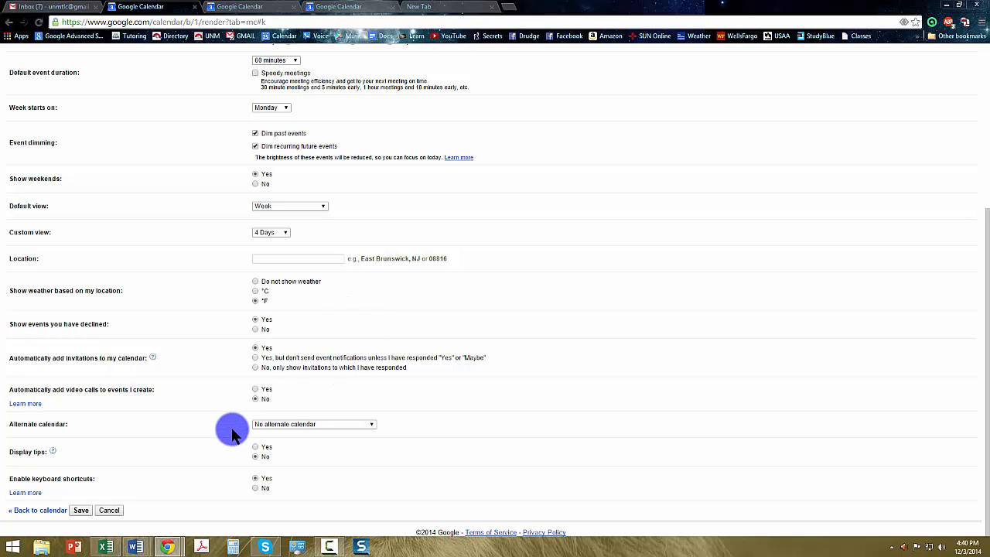
left_click(284, 259)
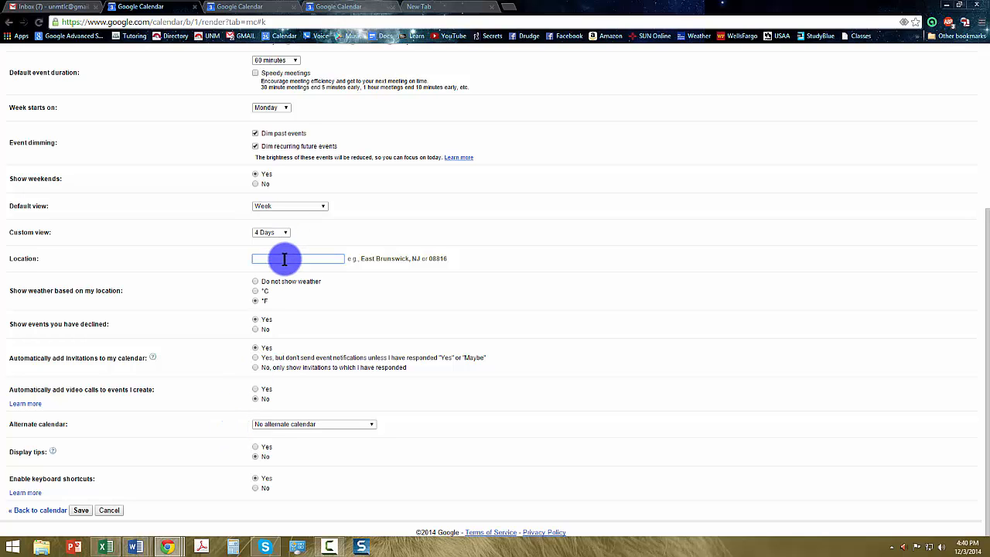
type("87002")
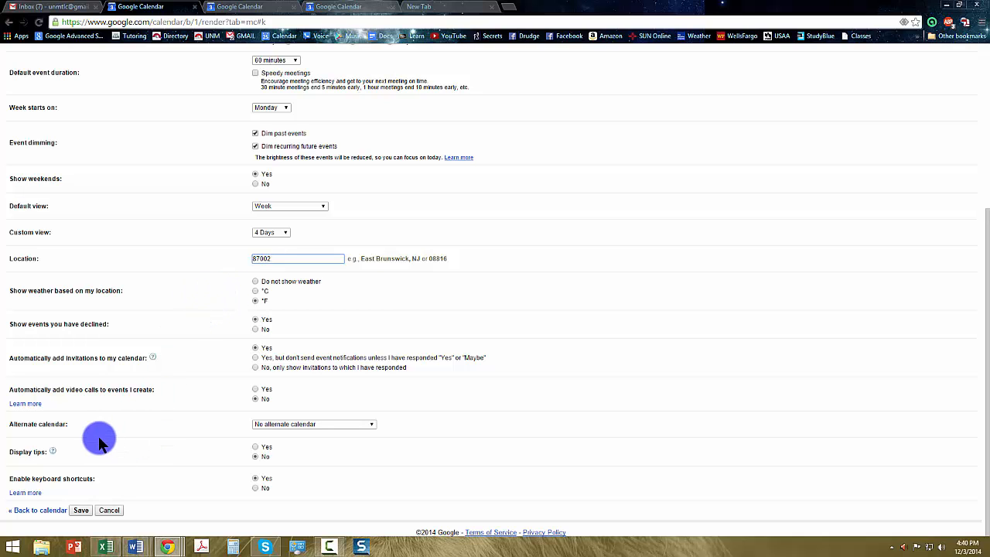
left_click(82, 511)
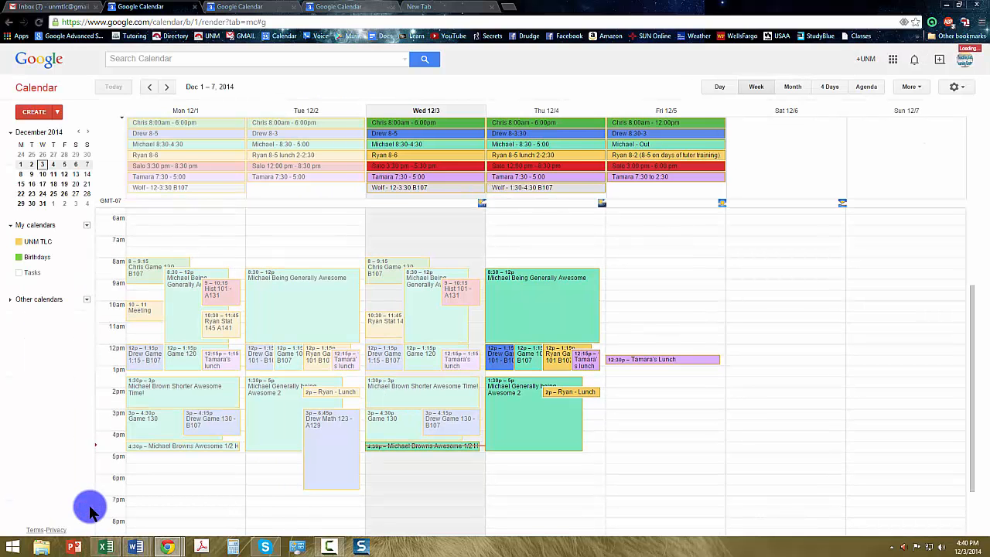